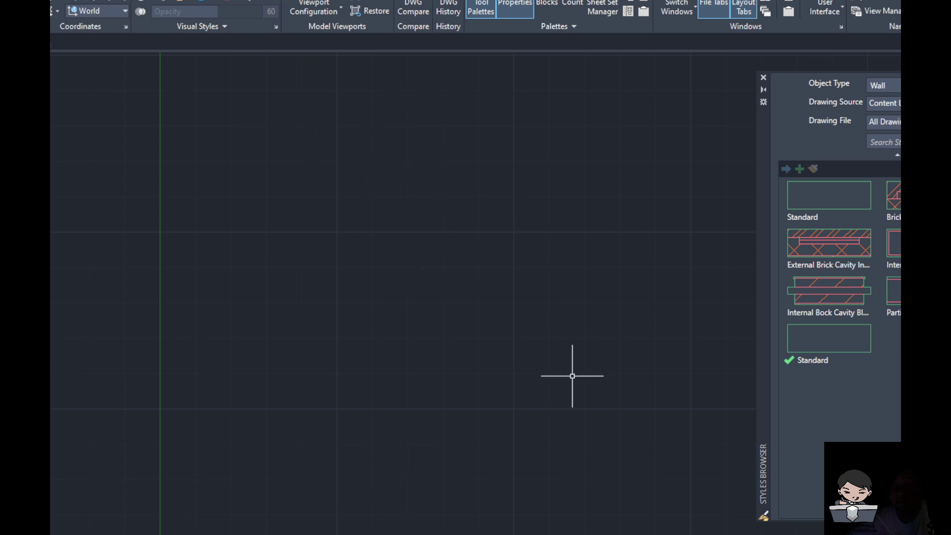
Draw a rectangle about 26,900 units wide as the outer outline of the floor plan.
{"action": "type", "text": "rec"}
{"action": "key", "text": "Return"}
{"action": "left_click", "coordinate": [305, 160]}
{"action": "left_click", "coordinate": [623, 393]}
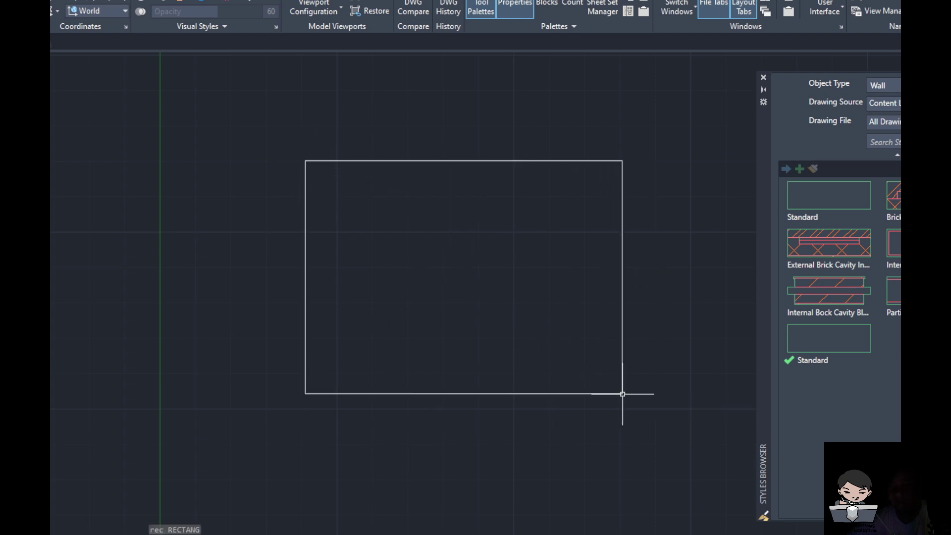
{"action": "scroll", "coordinate": [458, 233], "scroll_direction": "up", "scroll_amount": 4}
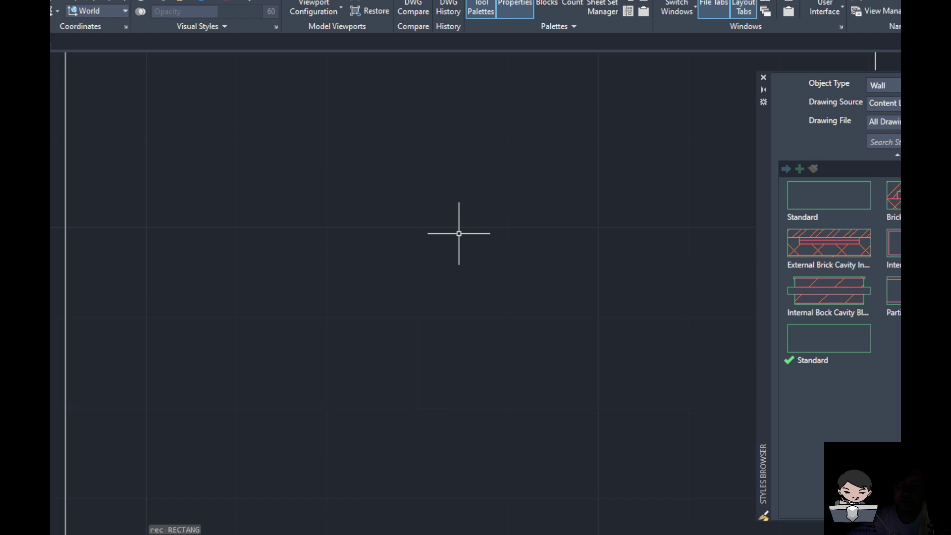
{"action": "scroll", "coordinate": [458, 234], "scroll_direction": "down", "scroll_amount": 6}
{"action": "scroll", "coordinate": [465, 233], "scroll_direction": "up", "scroll_amount": 2}
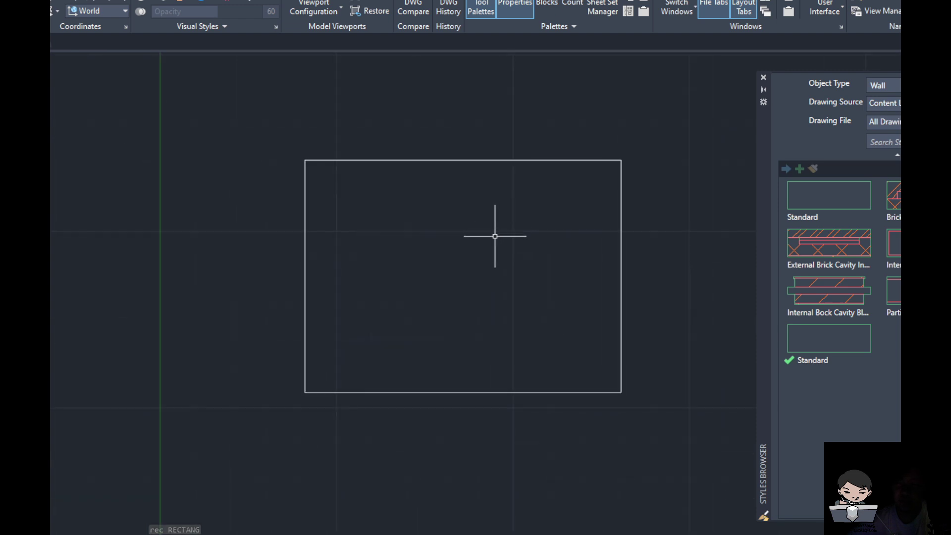
Divide the outline with corner rectangles at its upper-left, upper-right and lower-right, the lower-right one about 16,270 wide.
{"action": "key", "text": "Return"}
{"action": "left_click", "coordinate": [304, 159]}
{"action": "left_click", "coordinate": [429, 268]}
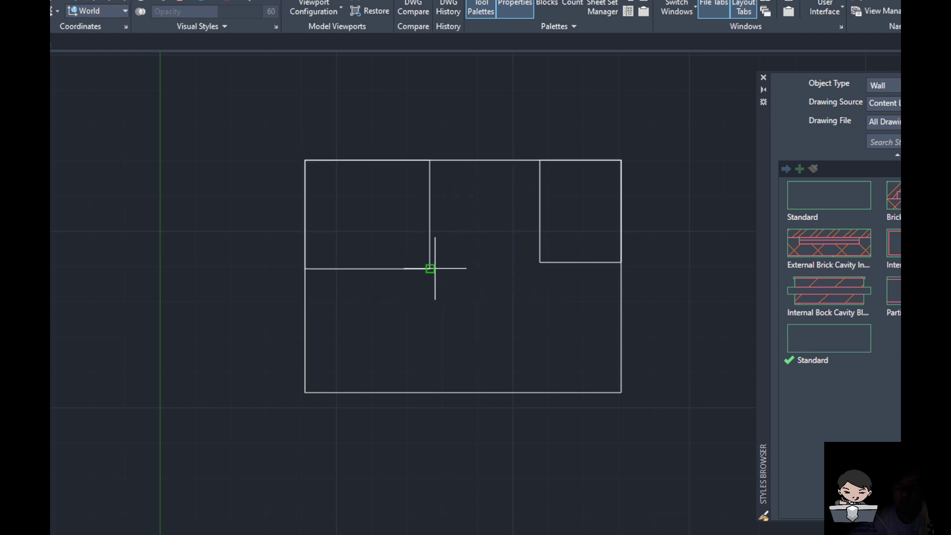
{"action": "left_click", "coordinate": [429, 269]}
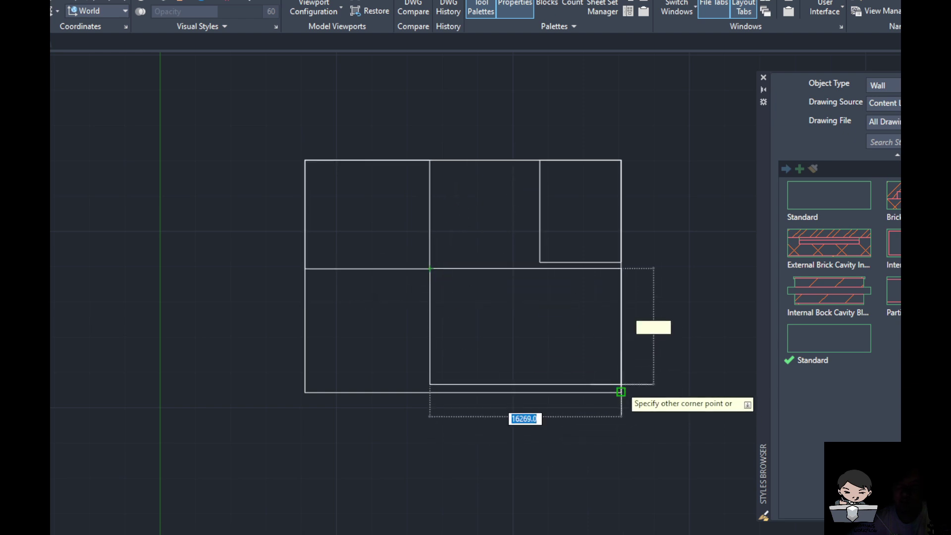
{"action": "left_click", "coordinate": [621, 392]}
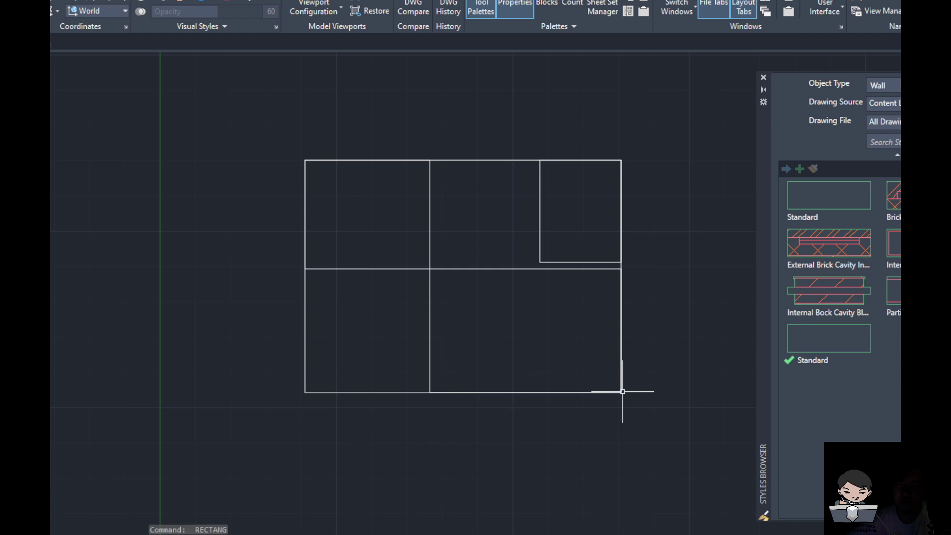
{"action": "key", "text": "space"}
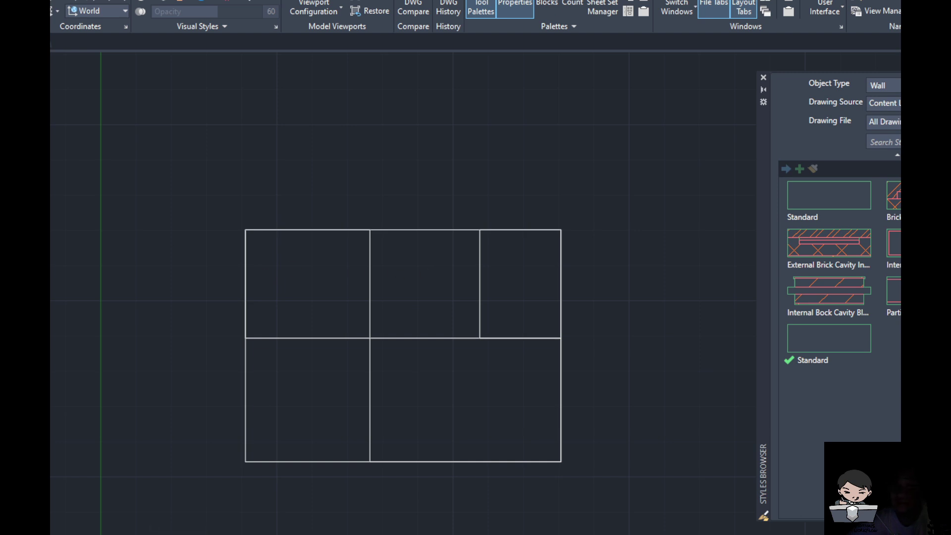
Draw a closed run of walls along the outline, stepping inward around the upper middle rectangle to form a recess.
{"action": "left_click", "coordinate": [245, 229]}
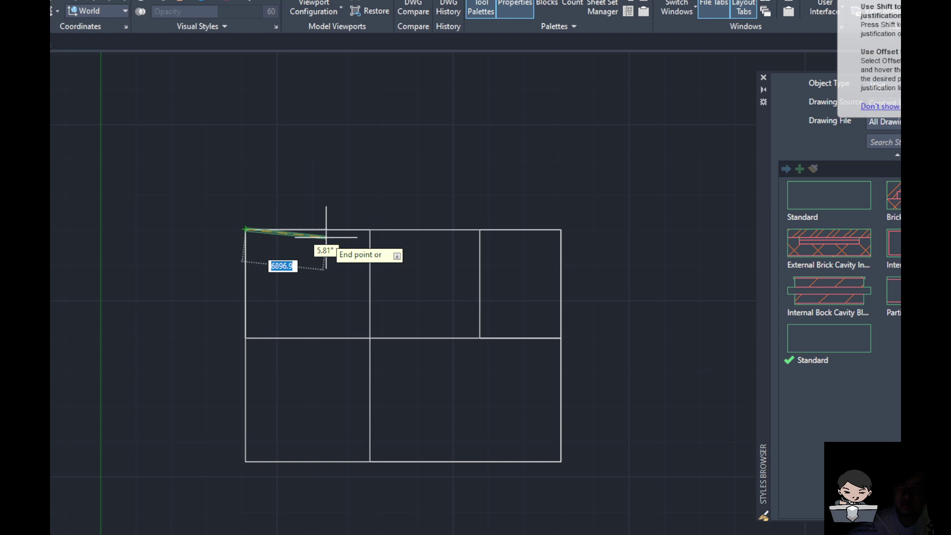
{"action": "left_click", "coordinate": [370, 229]}
{"action": "left_click", "coordinate": [370, 337]}
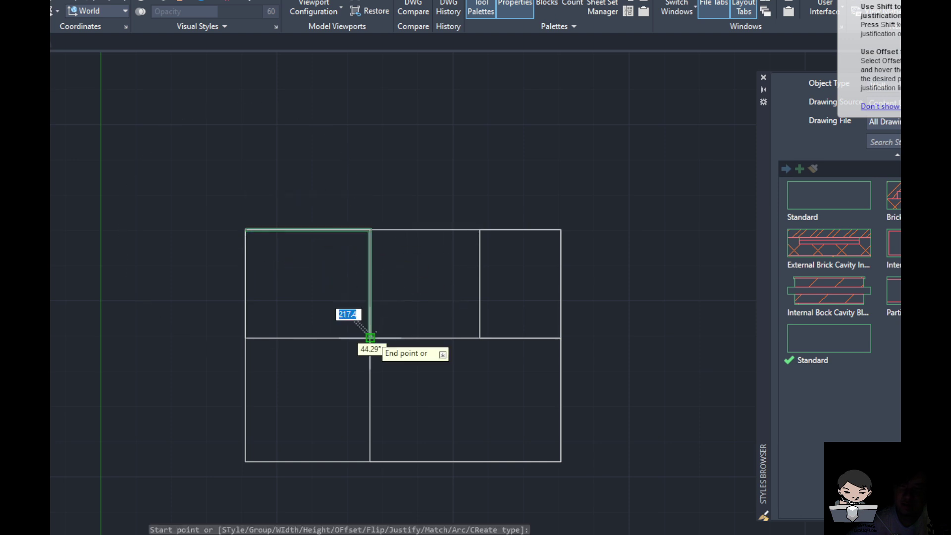
{"action": "left_click", "coordinate": [480, 338]}
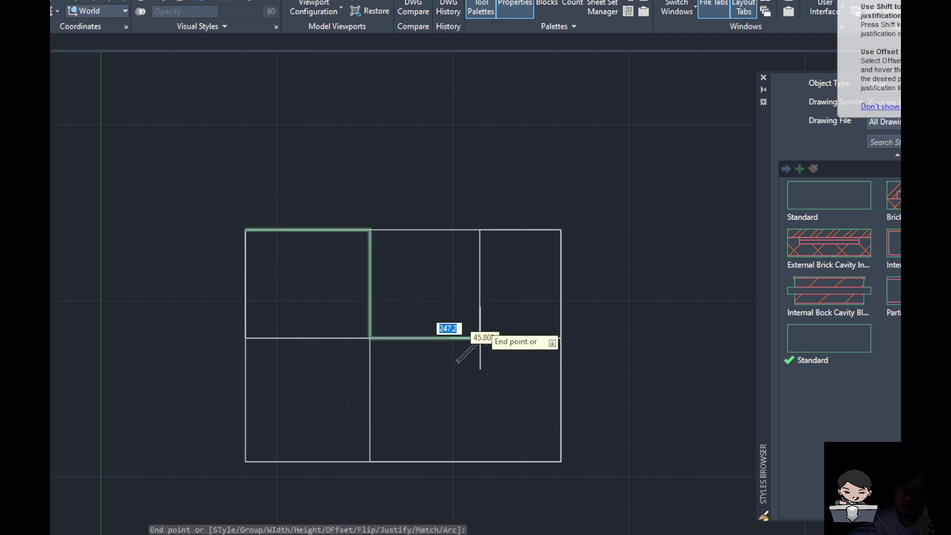
{"action": "left_click", "coordinate": [480, 230]}
{"action": "left_click", "coordinate": [561, 229]}
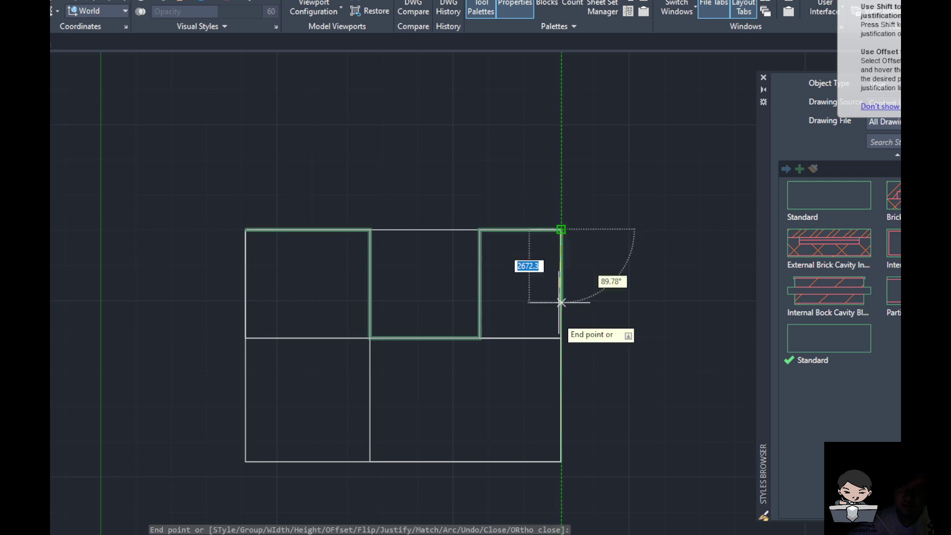
{"action": "left_click", "coordinate": [561, 462]}
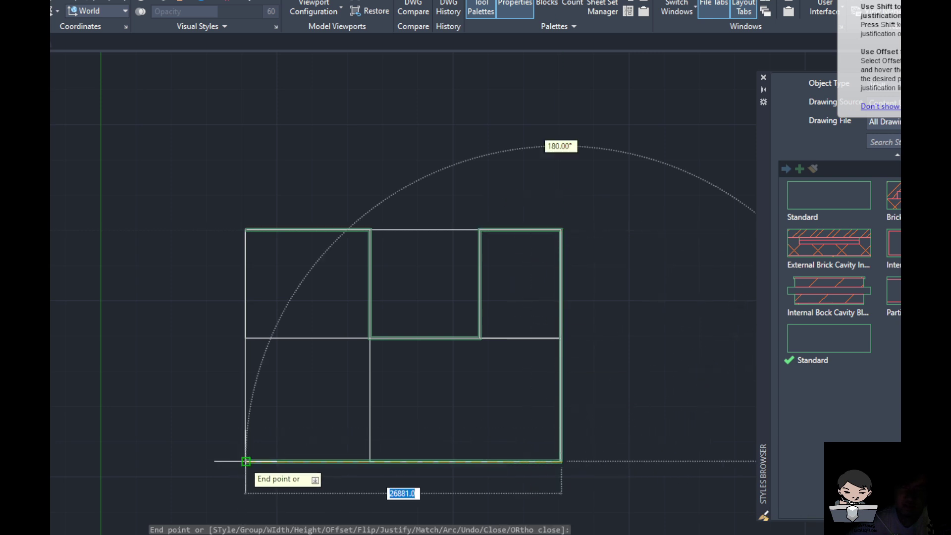
{"action": "left_click", "coordinate": [245, 461]}
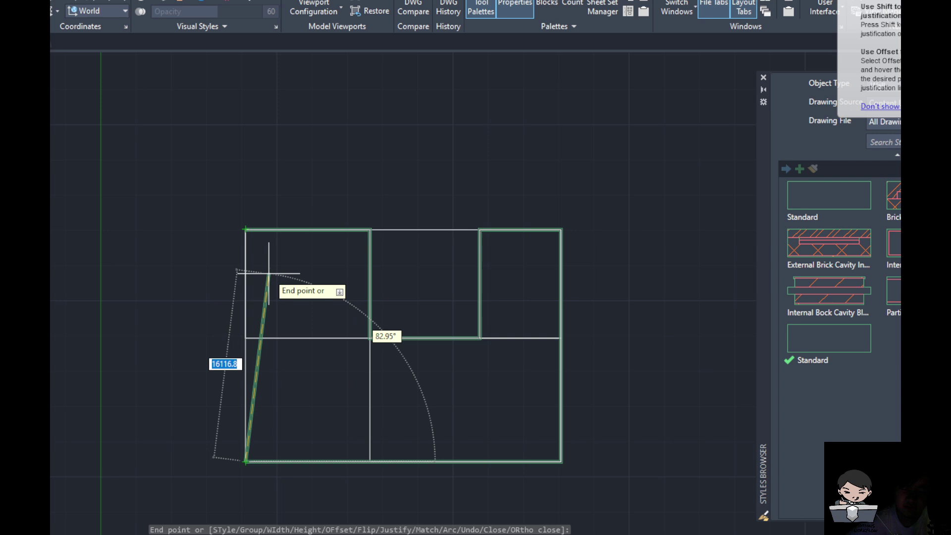
{"action": "type", "text": "c"}
{"action": "key", "text": "Return"}
Inspect the closed wall run in an isometric 3D view.
{"action": "scroll", "coordinate": [384, 304], "scroll_direction": "up", "scroll_amount": 2}
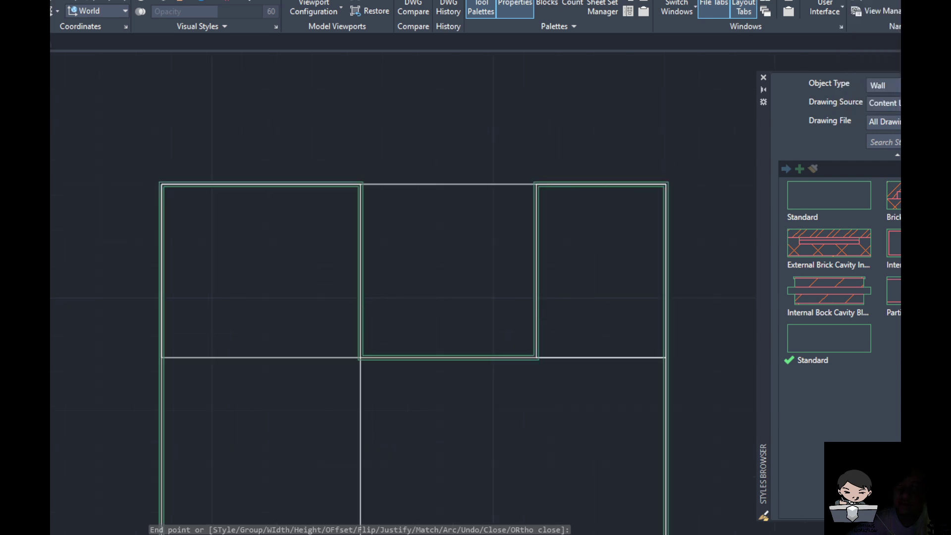
{"action": "left_click", "coordinate": [897, 123]}
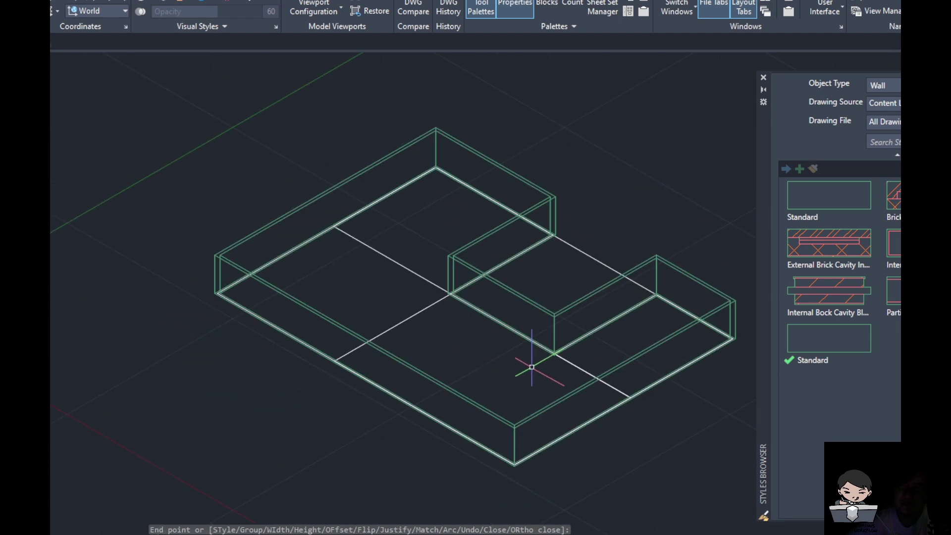
{"action": "scroll", "coordinate": [548, 332], "scroll_direction": "up", "scroll_amount": 2}
{"action": "scroll", "coordinate": [472, 315], "scroll_direction": "down", "scroll_amount": 4}
{"action": "scroll", "coordinate": [434, 297], "scroll_direction": "up", "scroll_amount": 4}
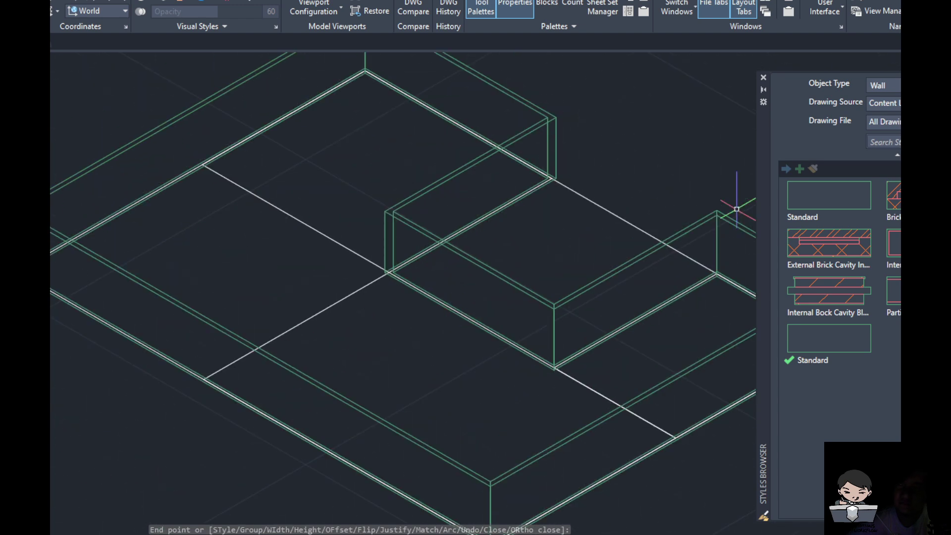
Place a door in the recess's left wall near its upper end, swinging into the left room.
{"action": "type", "text": "c"}
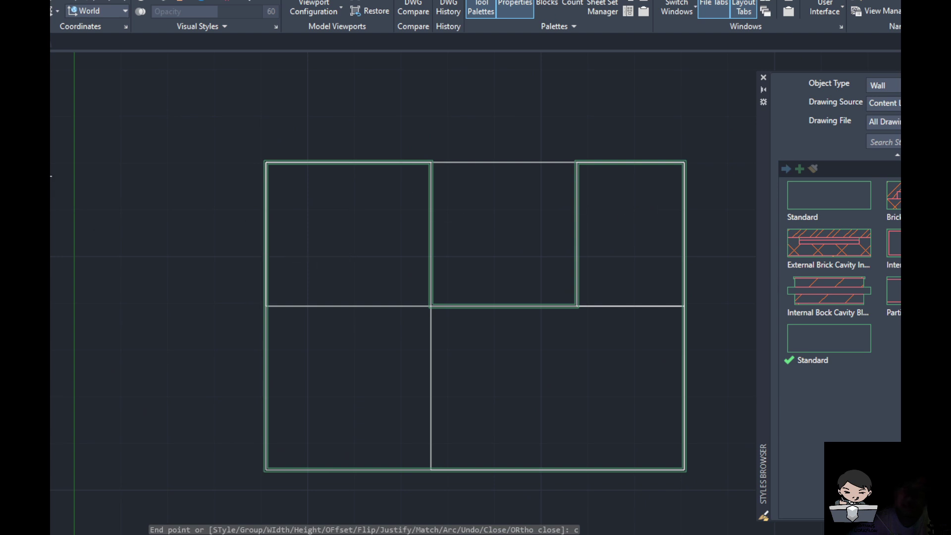
{"action": "key", "text": "Return"}
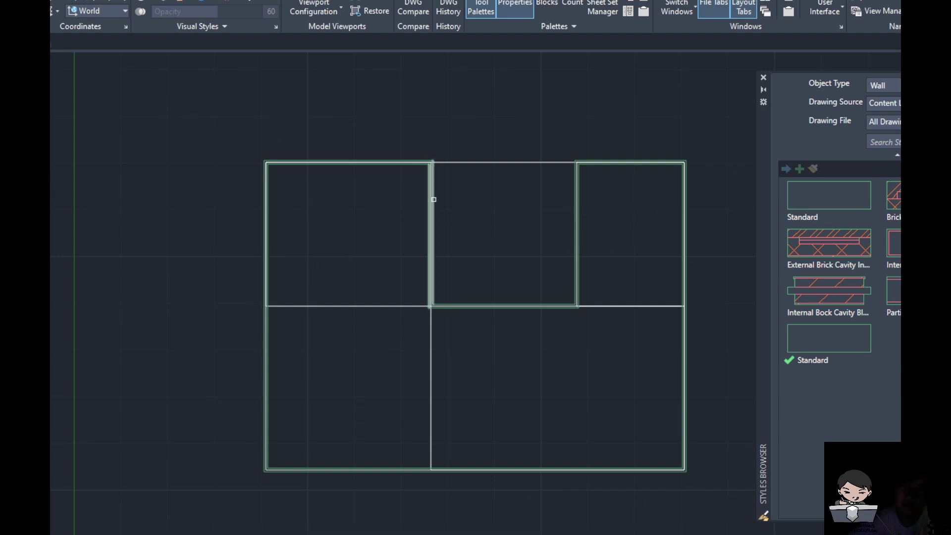
{"action": "left_click", "coordinate": [433, 200]}
{"action": "scroll", "coordinate": [431, 299], "scroll_direction": "up", "scroll_amount": 2}
{"action": "scroll", "coordinate": [409, 278], "scroll_direction": "down", "scroll_amount": 4}
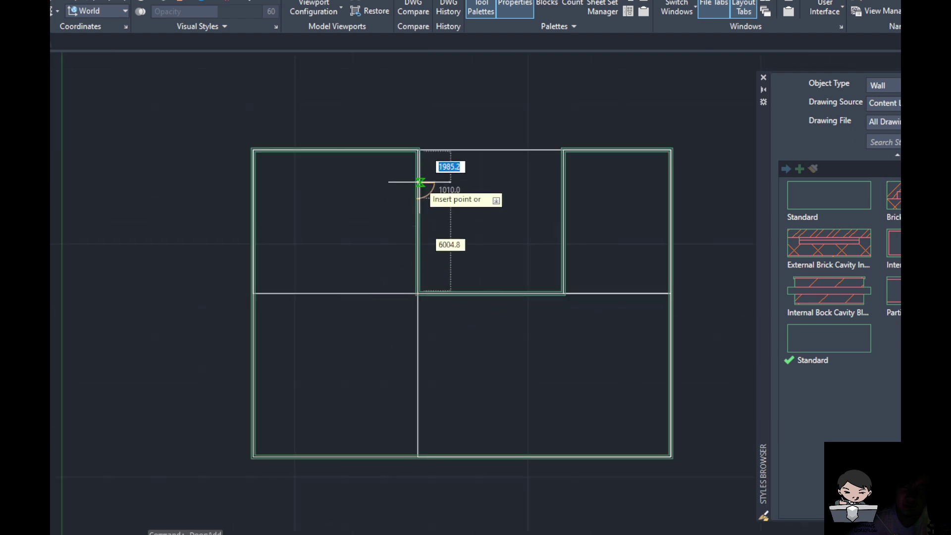
{"action": "scroll", "coordinate": [407, 170], "scroll_direction": "up", "scroll_amount": 3}
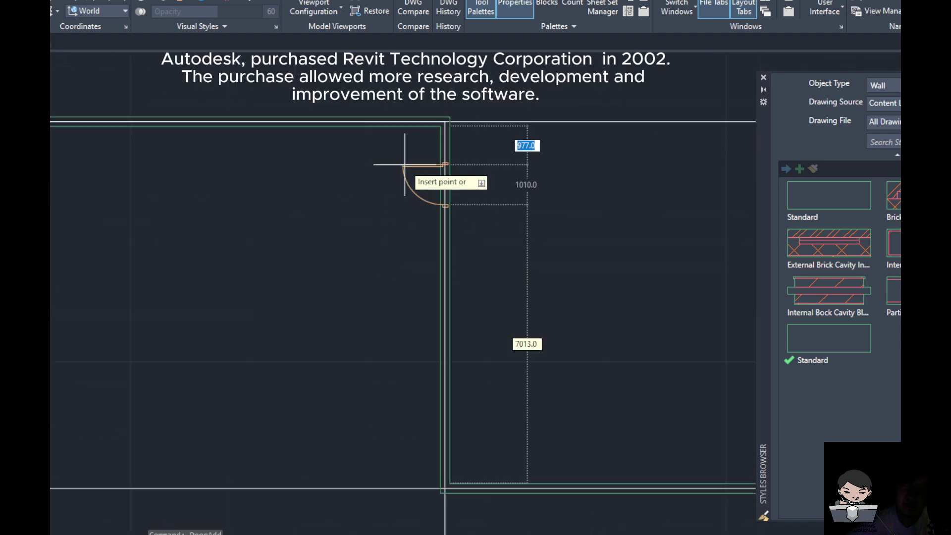
{"action": "left_click", "coordinate": [423, 161]}
Place a door in the recess's right wall near its lower end, swinging into the right room.
{"action": "scroll", "coordinate": [340, 181], "scroll_direction": "down", "scroll_amount": 3}
{"action": "scroll", "coordinate": [548, 314], "scroll_direction": "up", "scroll_amount": 2}
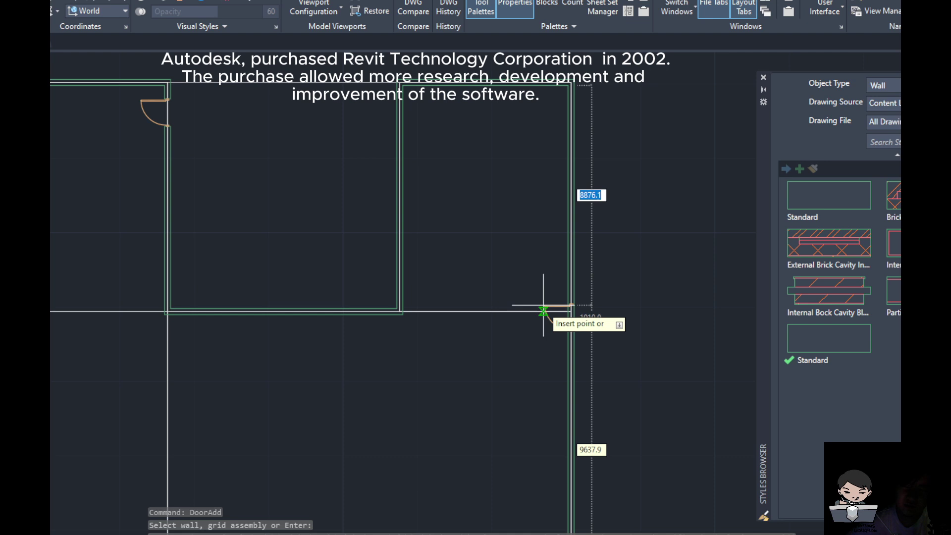
{"action": "left_click", "coordinate": [437, 297]}
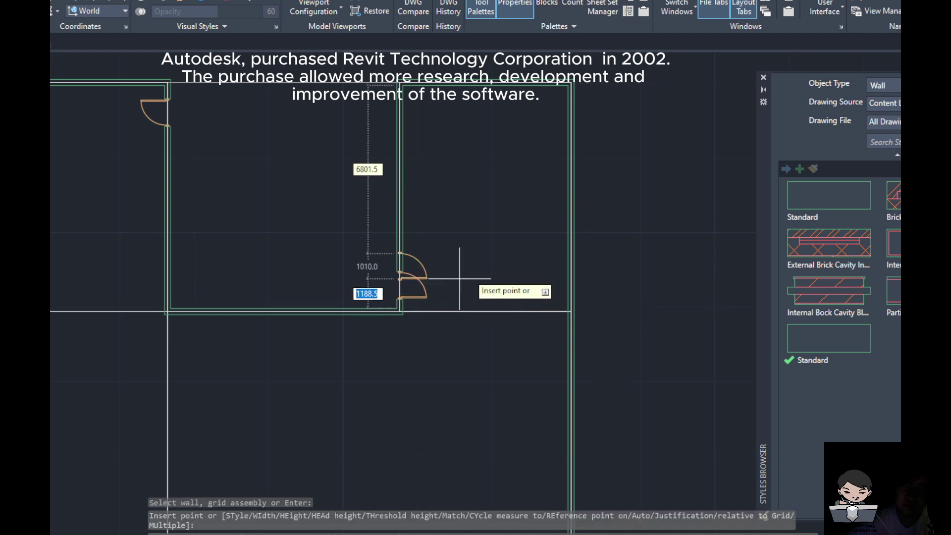
Place a door near the left end of the recess's lower wall, swinging down into the large room, undoing the first placement.
{"action": "scroll", "coordinate": [430, 292], "scroll_direction": "down", "scroll_amount": 2}
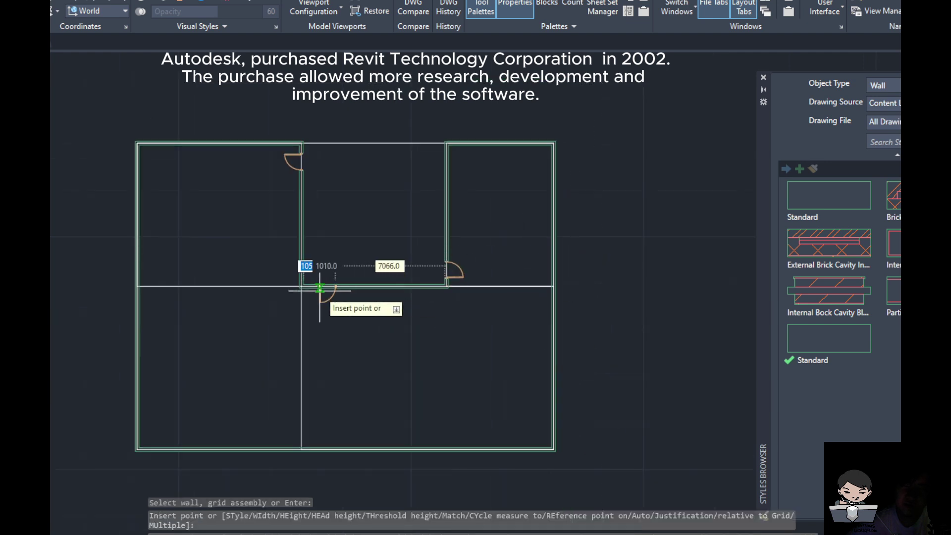
{"action": "left_click", "coordinate": [295, 342]}
{"action": "key", "text": "ctrl+z"}
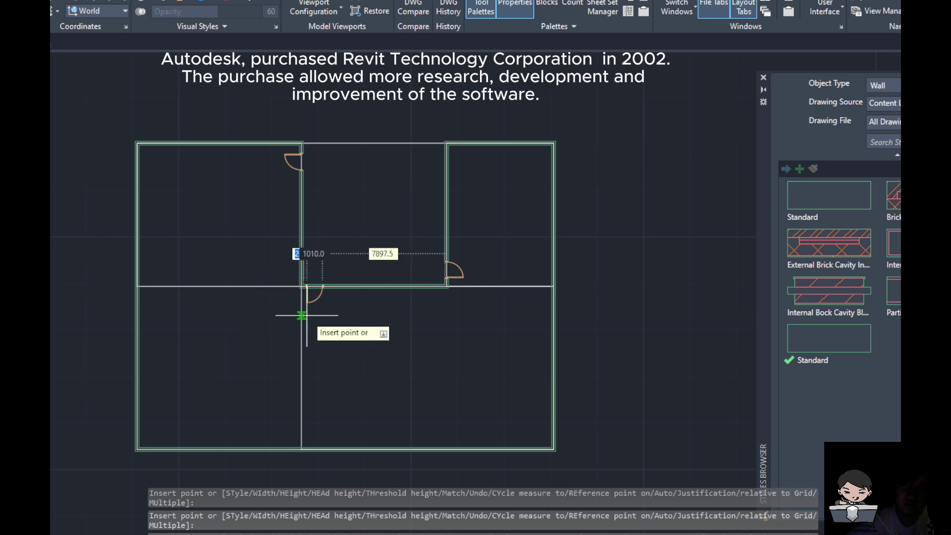
{"action": "scroll", "coordinate": [307, 315], "scroll_direction": "up", "scroll_amount": 1}
{"action": "left_click", "coordinate": [308, 315]}
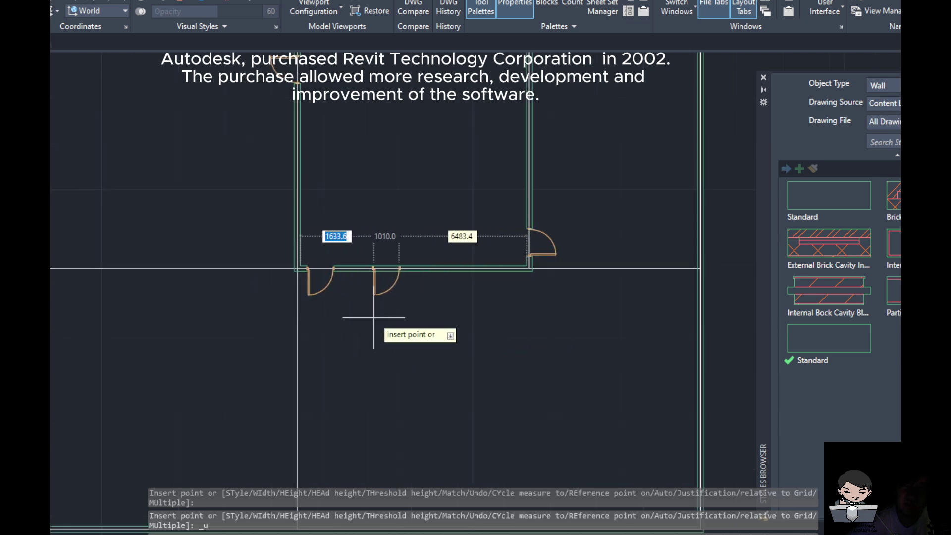
Add a straight horizontal stair flight just below the recess's lower-right corner, running toward the right outer wall.
{"action": "middle_click_drag", "start_coordinate": [337, 138], "coordinate": [336, 201]}
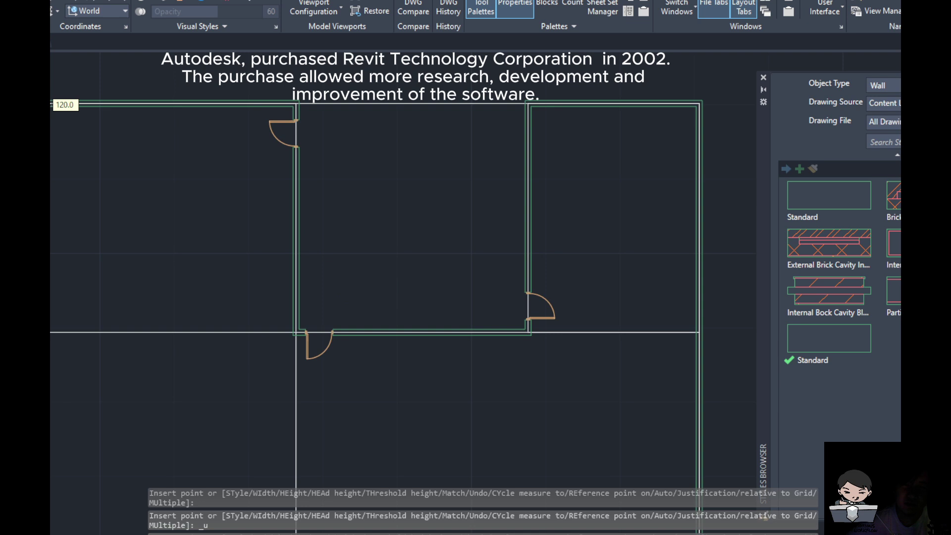
{"action": "scroll", "coordinate": [395, 223], "scroll_direction": "down", "scroll_amount": 2}
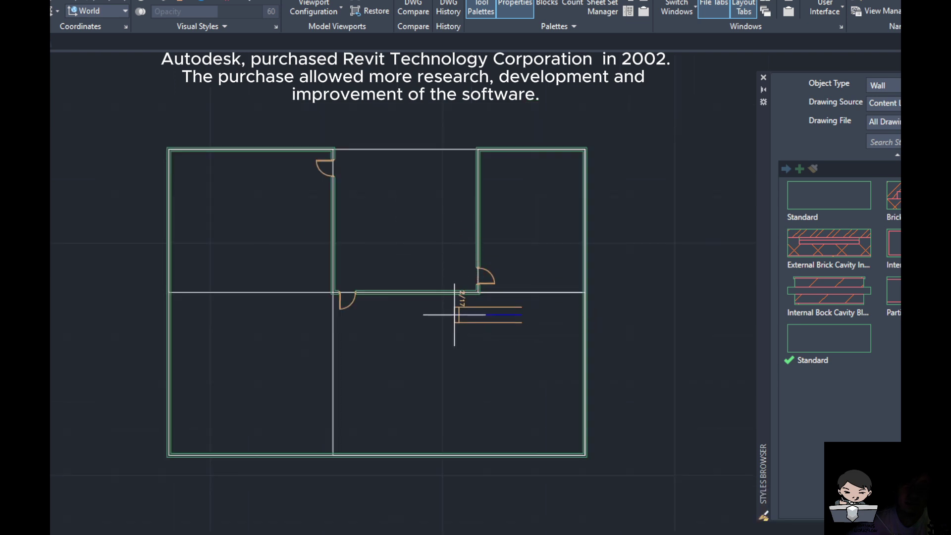
{"action": "scroll", "coordinate": [363, 315], "scroll_direction": "up", "scroll_amount": 2}
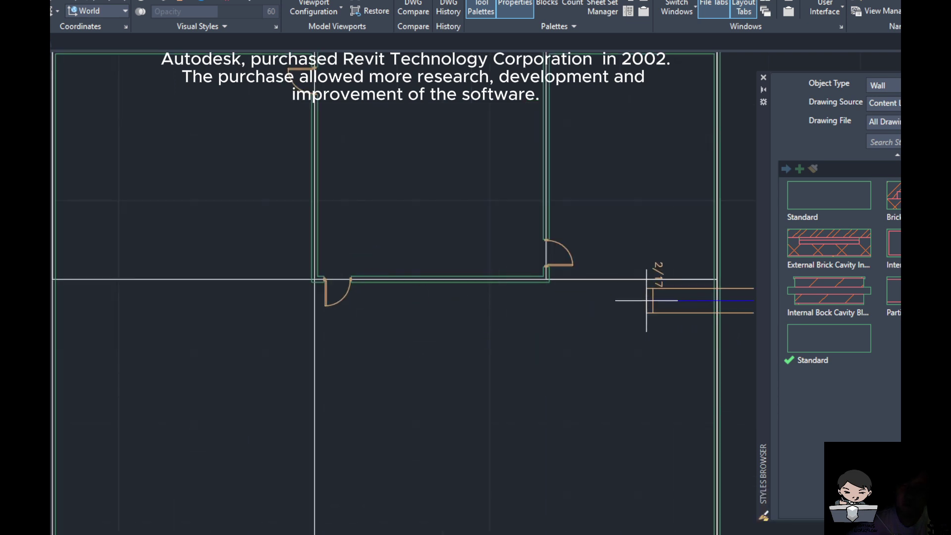
{"action": "left_click", "coordinate": [547, 300]}
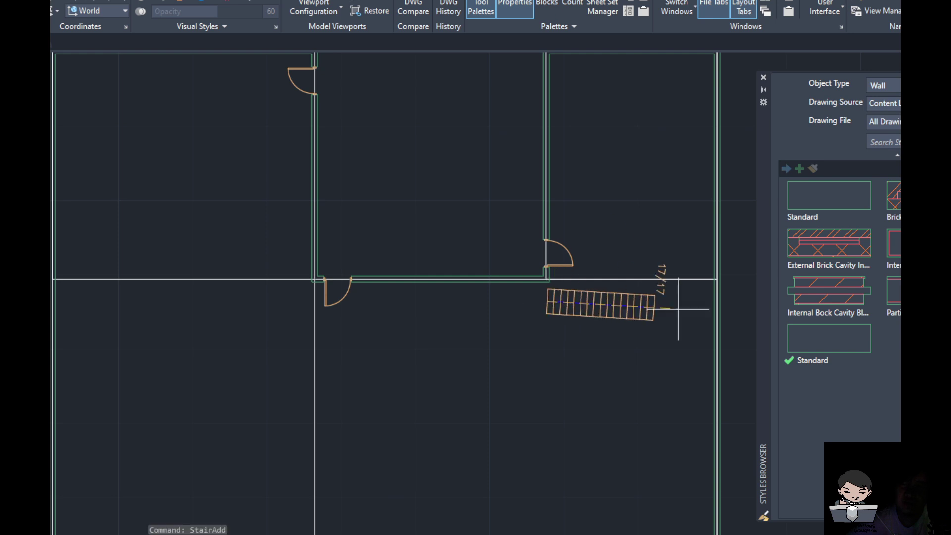
{"action": "left_click", "coordinate": [714, 301]}
Set the straight stair's width to 1200 in its properties.
{"action": "scroll", "coordinate": [647, 292], "scroll_direction": "up", "scroll_amount": 6}
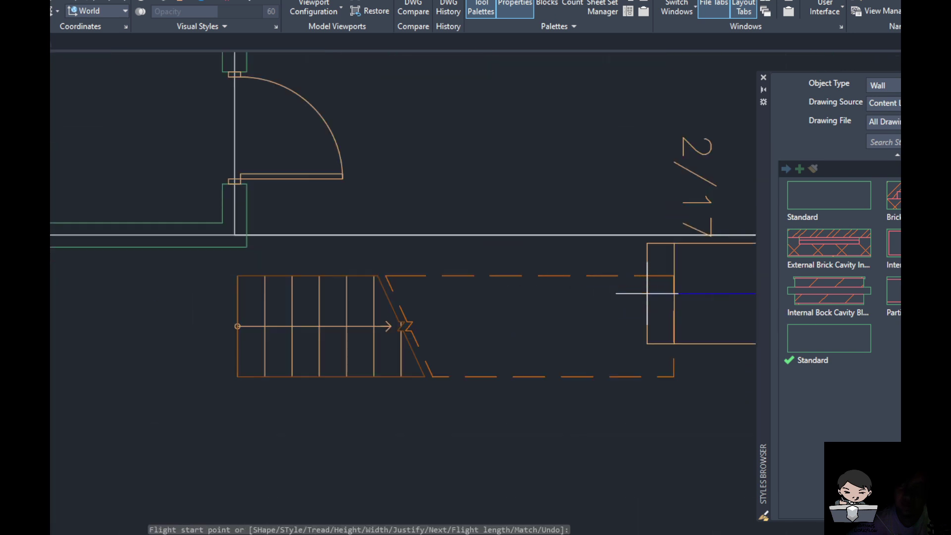
{"action": "left_click", "coordinate": [433, 325]}
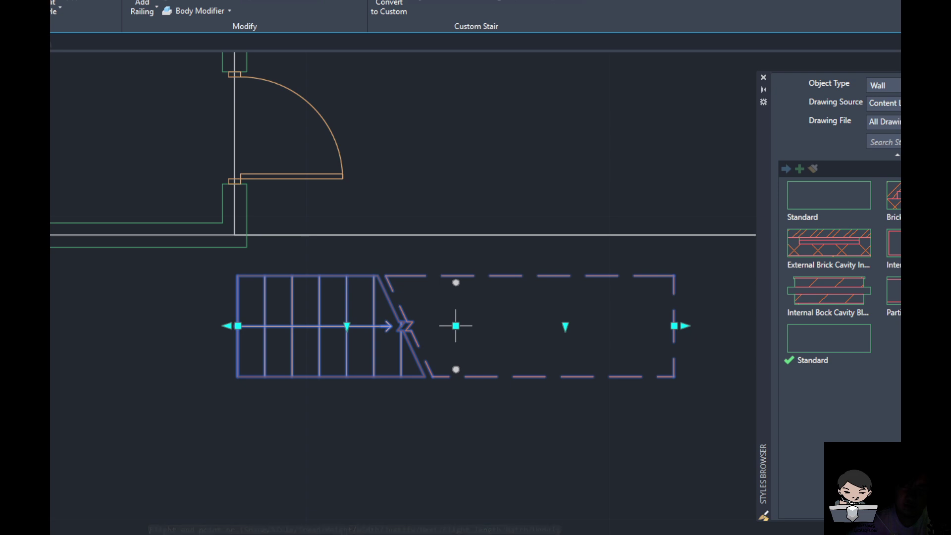
{"action": "key", "text": "ctrl+1"}
{"action": "mouse_move", "coordinate": [75, 373]}
{"action": "left_mouse_down"}
{"action": "mouse_move", "coordinate": [269, 339]}
{"action": "mouse_move", "coordinate": [280, 295]}
{"action": "mouse_move", "coordinate": [167, 284]}
{"action": "left_mouse_up"}
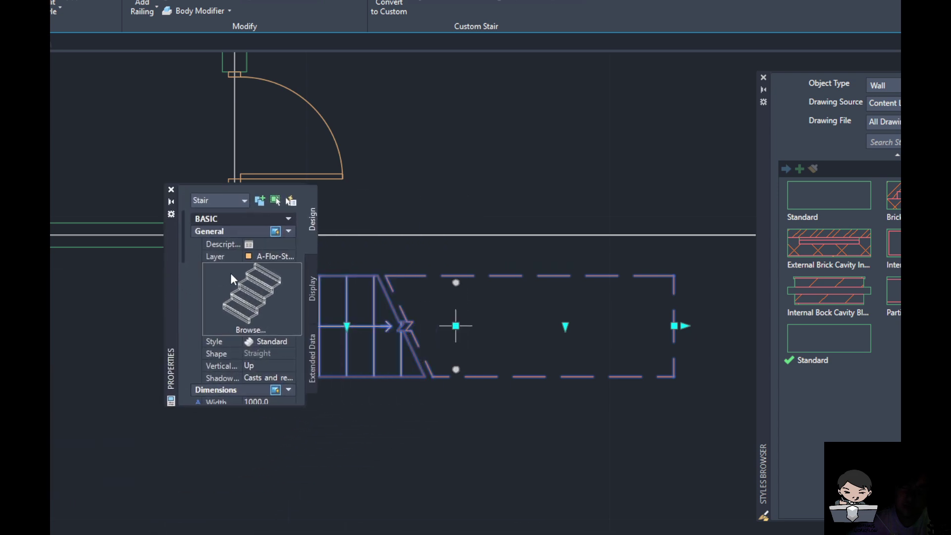
{"action": "scroll", "coordinate": [267, 345], "scroll_direction": "down", "scroll_amount": 2}
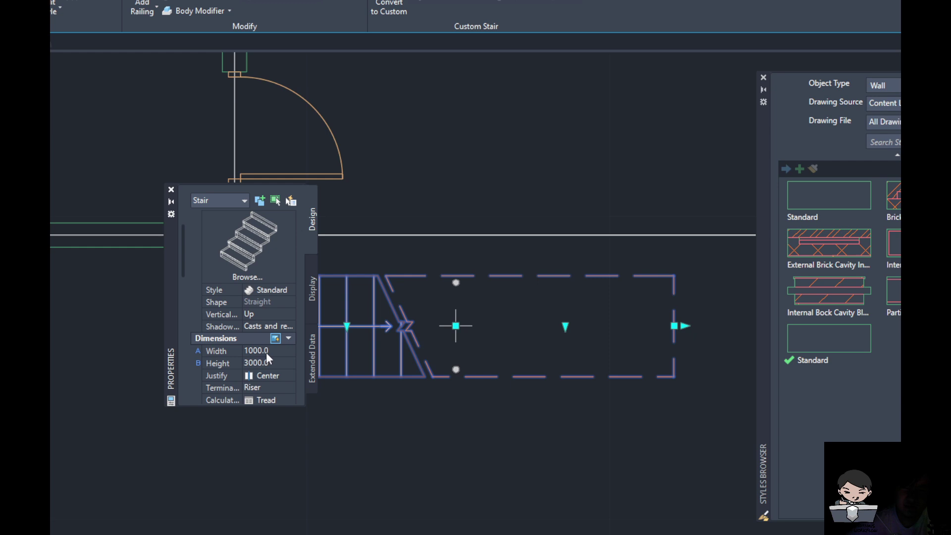
{"action": "left_click", "coordinate": [263, 351]}
{"action": "type", "text": "1200"}
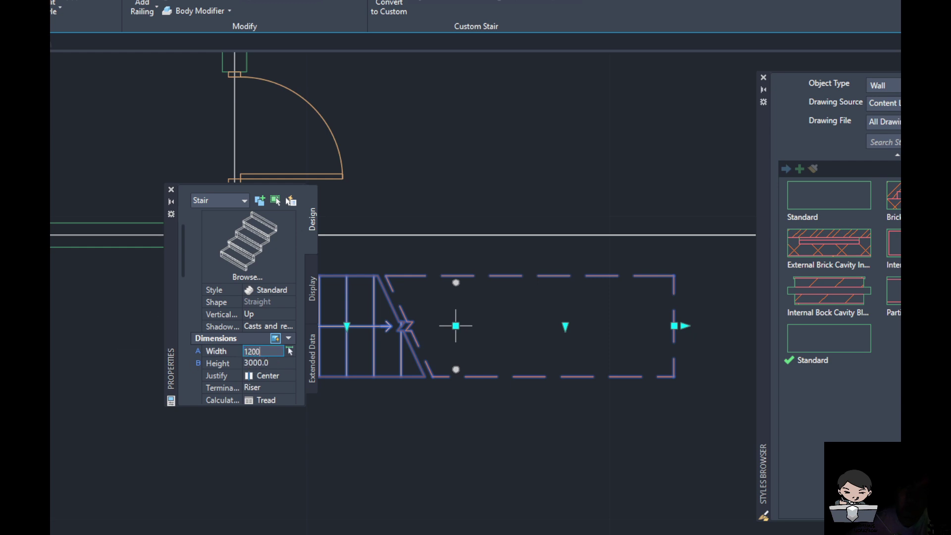
{"action": "key", "text": "Tab"}
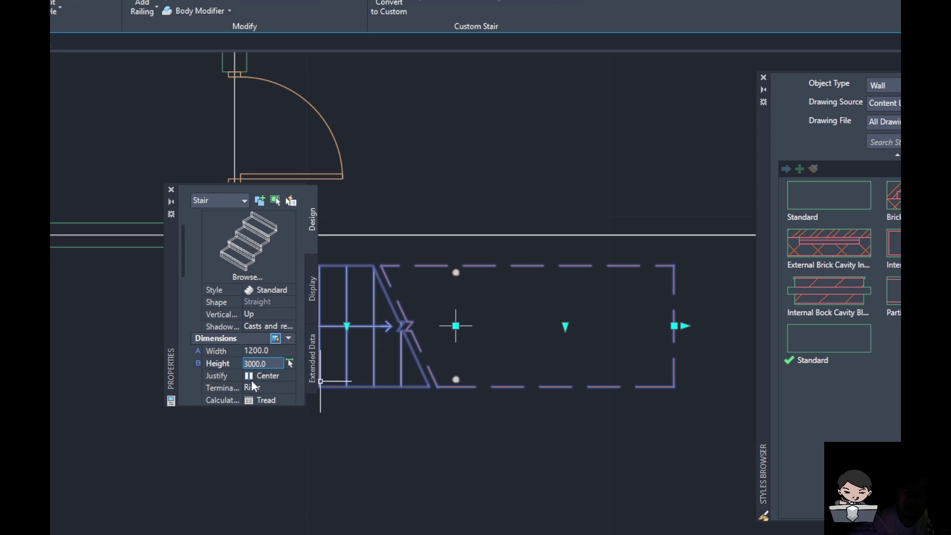
Set the straight stair's height to 3200 in its properties.
{"action": "double_click", "coordinate": [270, 365]}
{"action": "type", "text": "3200"}
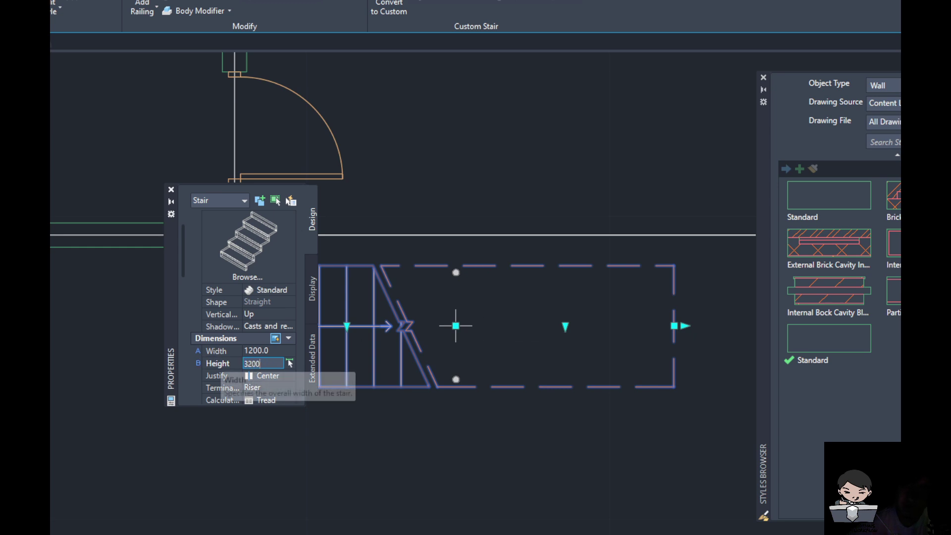
{"action": "key", "text": "Tab"}
{"action": "scroll", "coordinate": [480, 353], "scroll_direction": "down", "scroll_amount": 1}
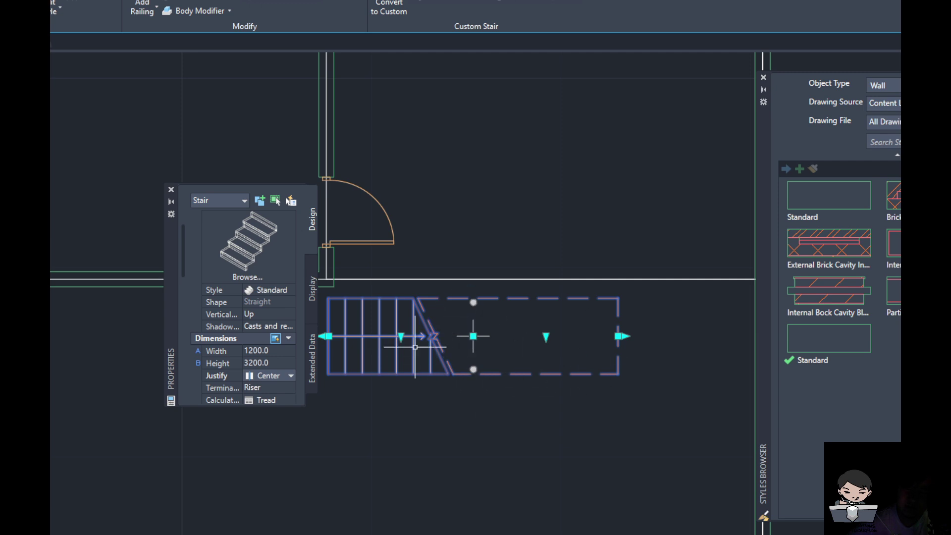
Set the cut line angle to 45 in the stair's display properties.
{"action": "scroll", "coordinate": [281, 361], "scroll_direction": "down", "scroll_amount": 5}
{"action": "scroll", "coordinate": [280, 360], "scroll_direction": "up", "scroll_amount": 8}
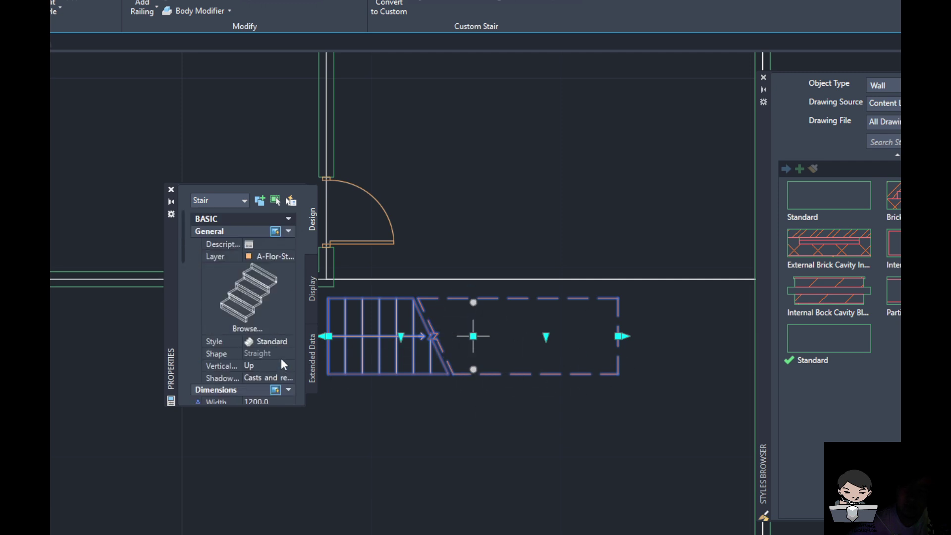
{"action": "left_click", "coordinate": [308, 293]}
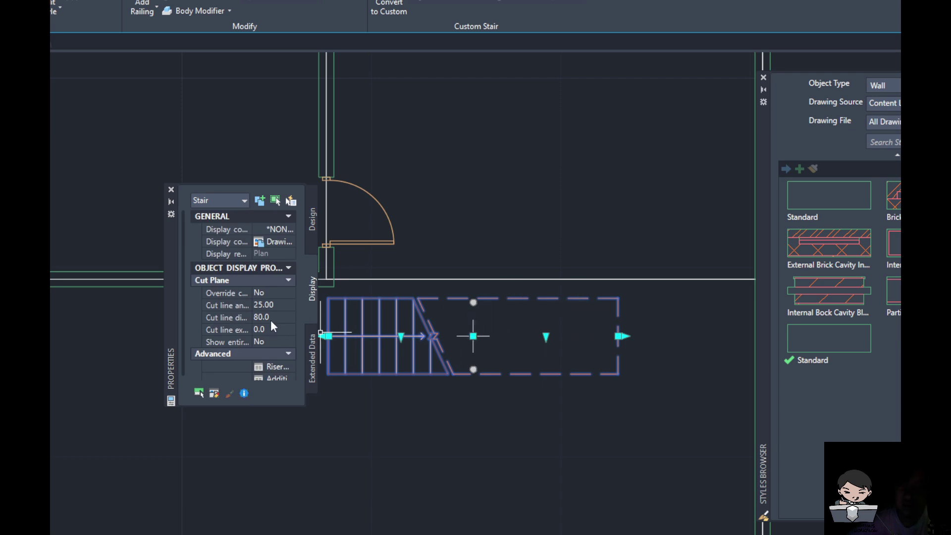
{"action": "left_click", "coordinate": [281, 304]}
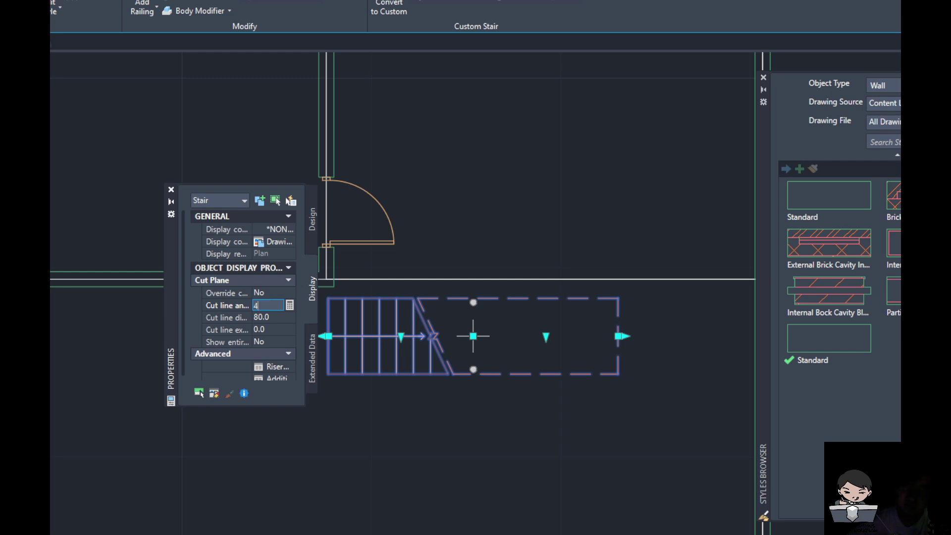
{"action": "key", "text": "Return"}
Turn on the Riser Numbers up display component for the stair and accept the change at the drawing default level.
{"action": "scroll", "coordinate": [434, 339], "scroll_direction": "up", "scroll_amount": 1}
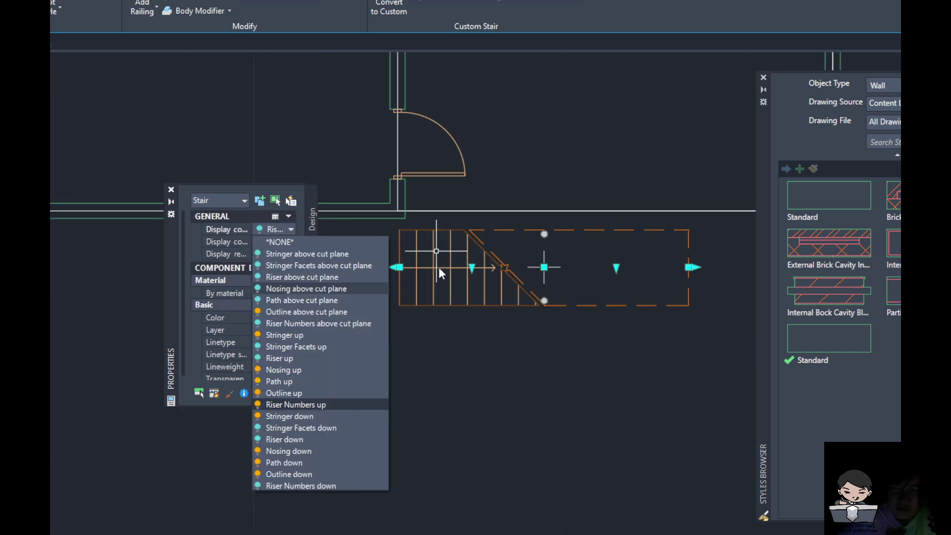
{"action": "left_click", "coordinate": [441, 323]}
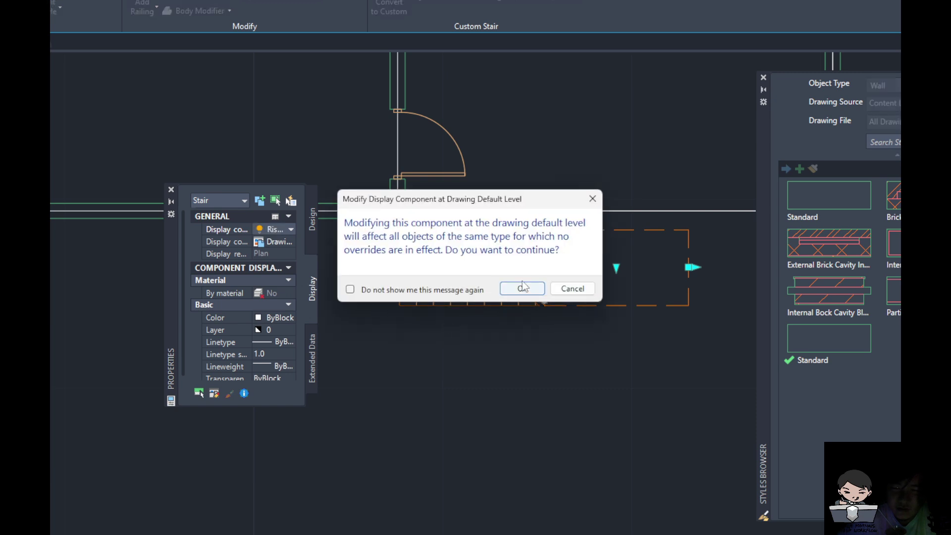
{"action": "left_click", "coordinate": [523, 289]}
{"action": "scroll", "coordinate": [405, 227], "scroll_direction": "up", "scroll_amount": 3}
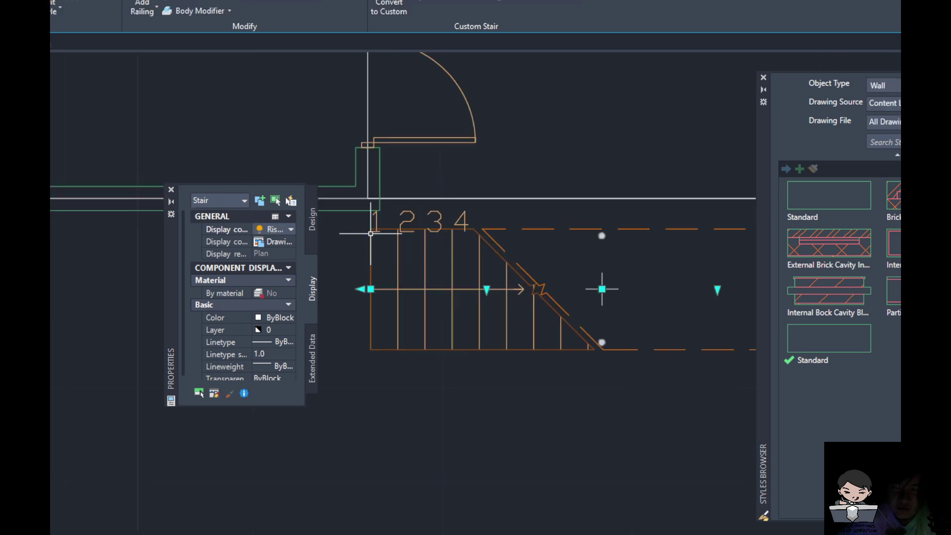
{"action": "scroll", "coordinate": [522, 243], "scroll_direction": "down", "scroll_amount": 4}
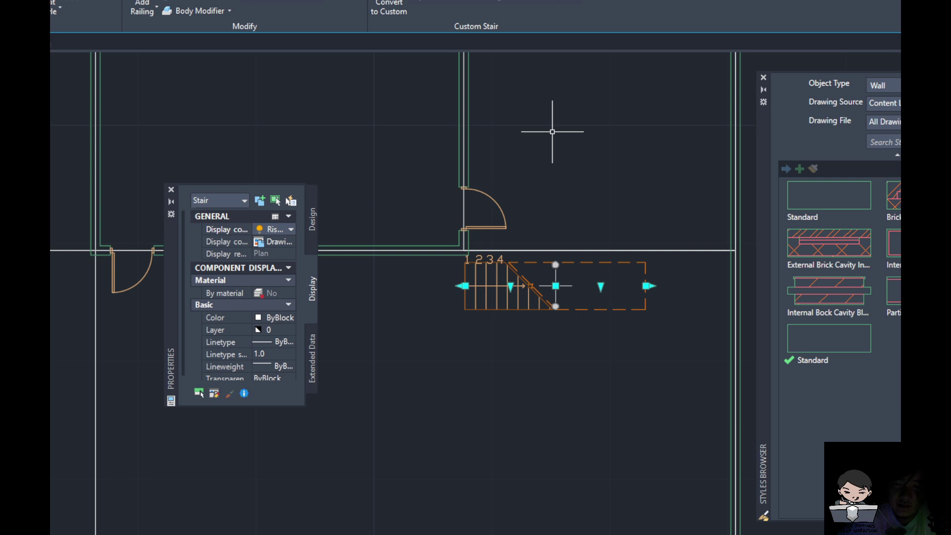
Review the Standard railing style's rail locations and add a Standard railing along the lower side of the stair flight.
{"action": "scroll", "coordinate": [552, 132], "scroll_direction": "up", "scroll_amount": 3}
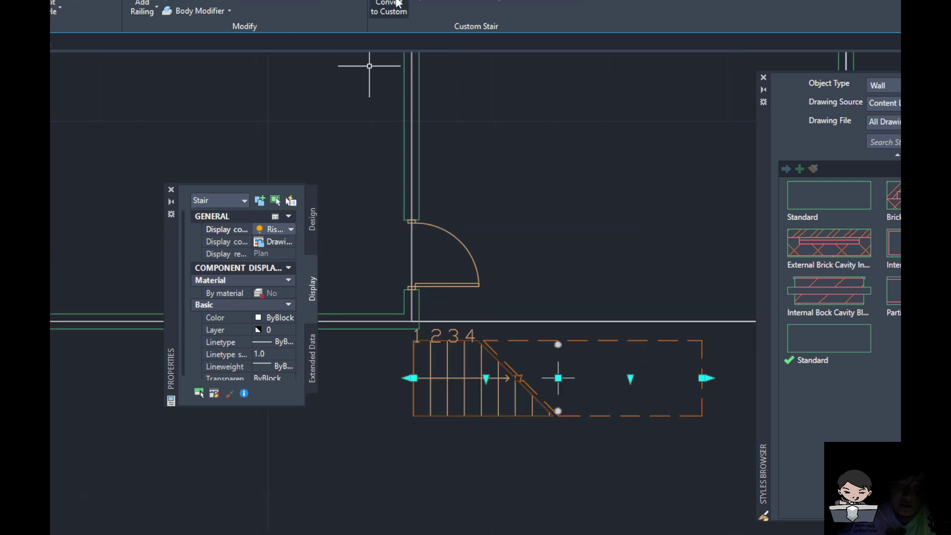
{"action": "left_click", "coordinate": [57, 7]}
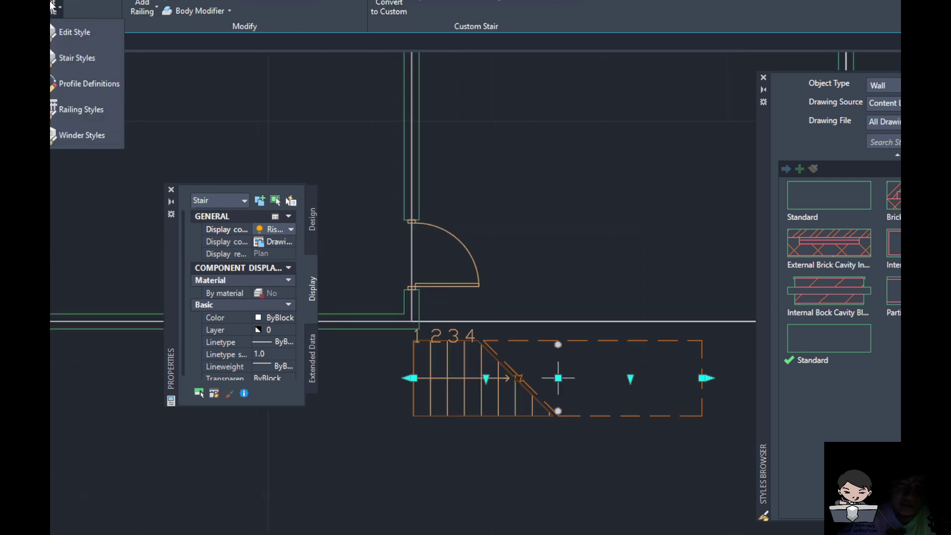
{"action": "left_click", "coordinate": [79, 109]}
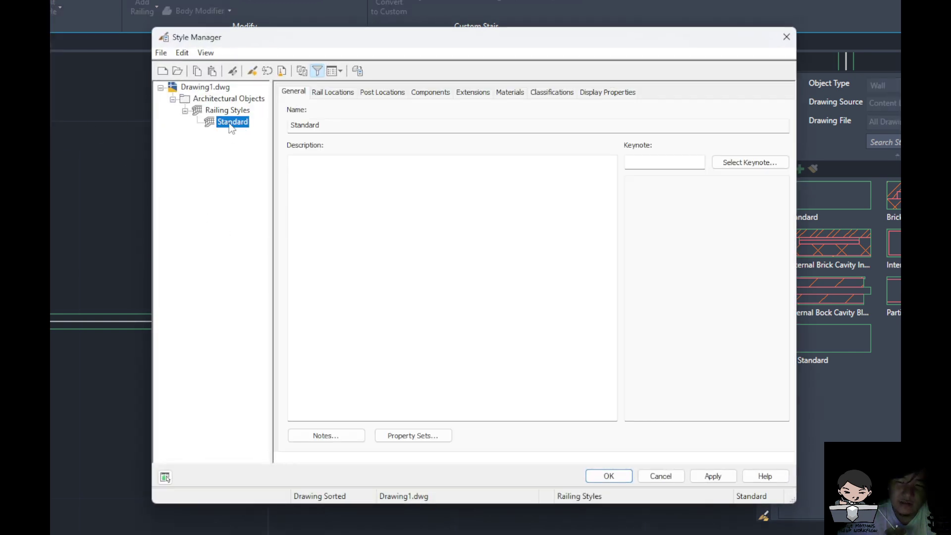
{"action": "left_click", "coordinate": [333, 92]}
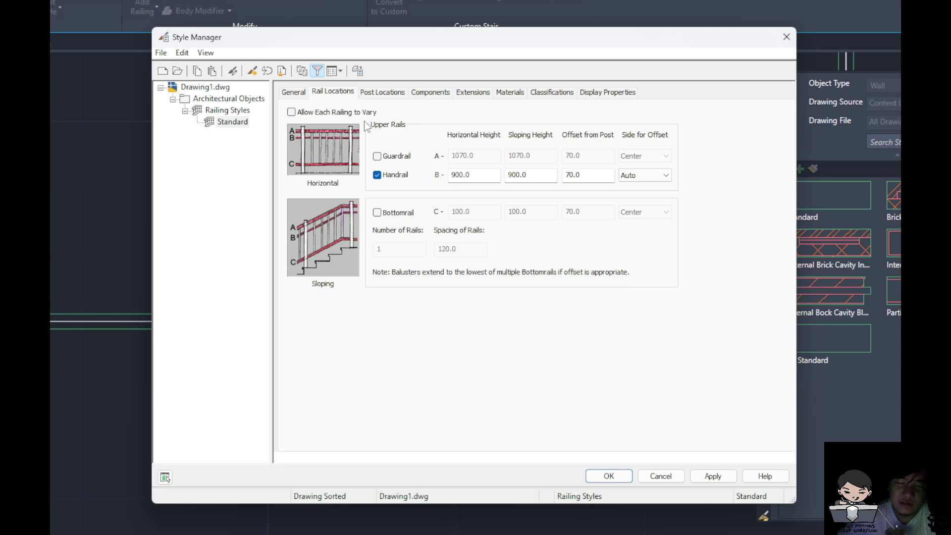
{"action": "left_click", "coordinate": [606, 476]}
{"action": "left_click", "coordinate": [144, 11]}
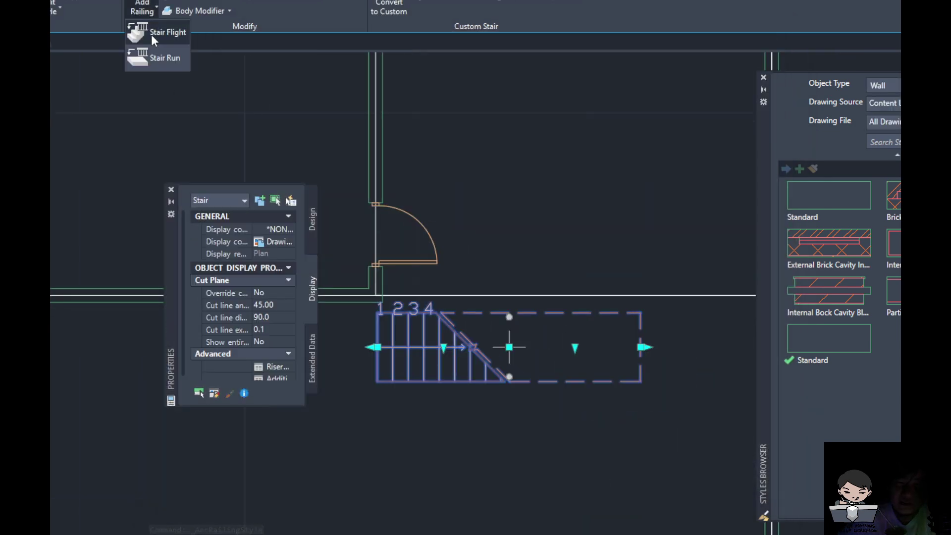
{"action": "left_click", "coordinate": [151, 35]}
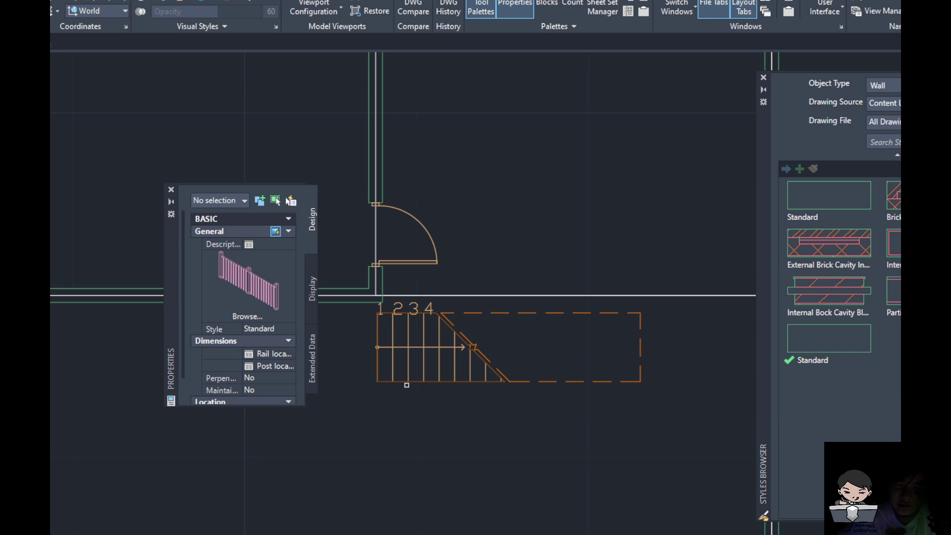
{"action": "left_click", "coordinate": [408, 381]}
{"action": "scroll", "coordinate": [404, 382], "scroll_direction": "up", "scroll_amount": 4}
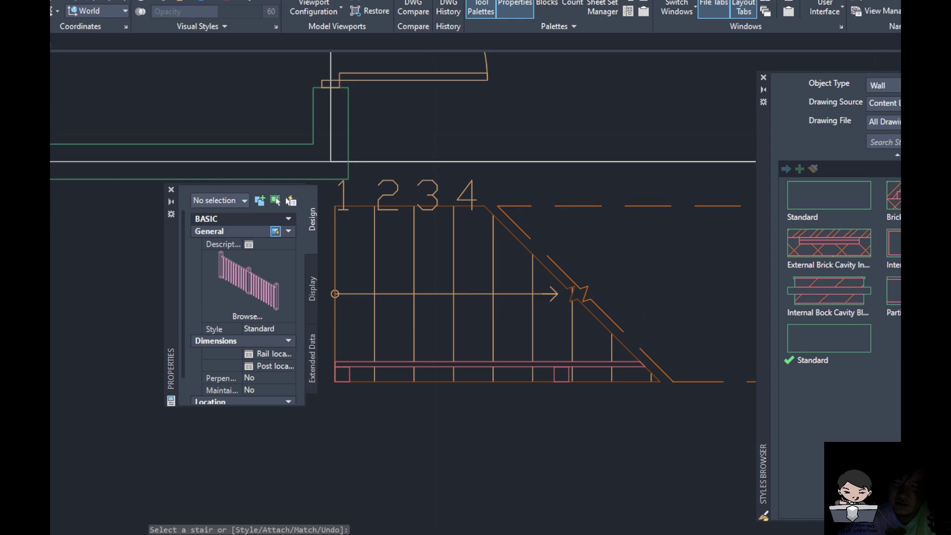
{"action": "scroll", "coordinate": [537, 398], "scroll_direction": "up", "scroll_amount": 10}
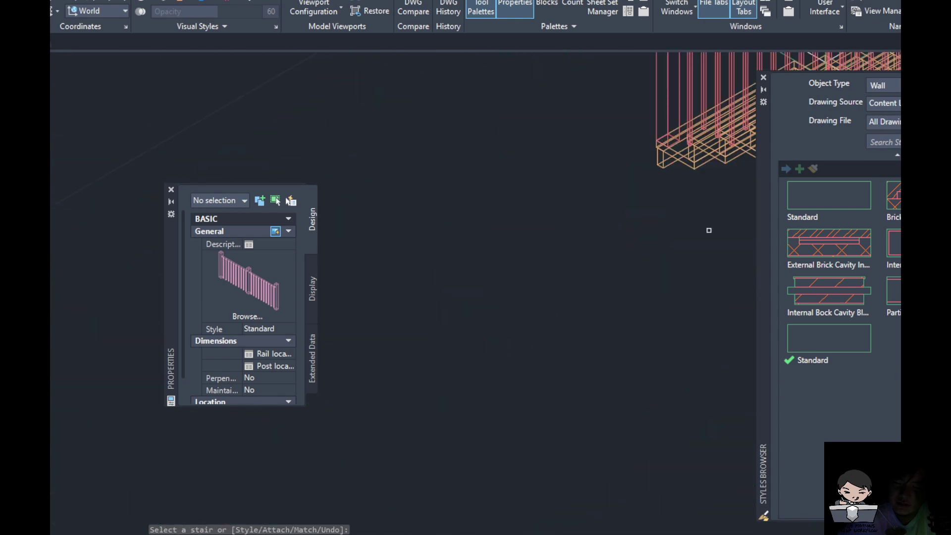
{"action": "scroll", "coordinate": [415, 236], "scroll_direction": "down", "scroll_amount": 4}
{"action": "scroll", "coordinate": [747, 117], "scroll_direction": "up", "scroll_amount": 2}
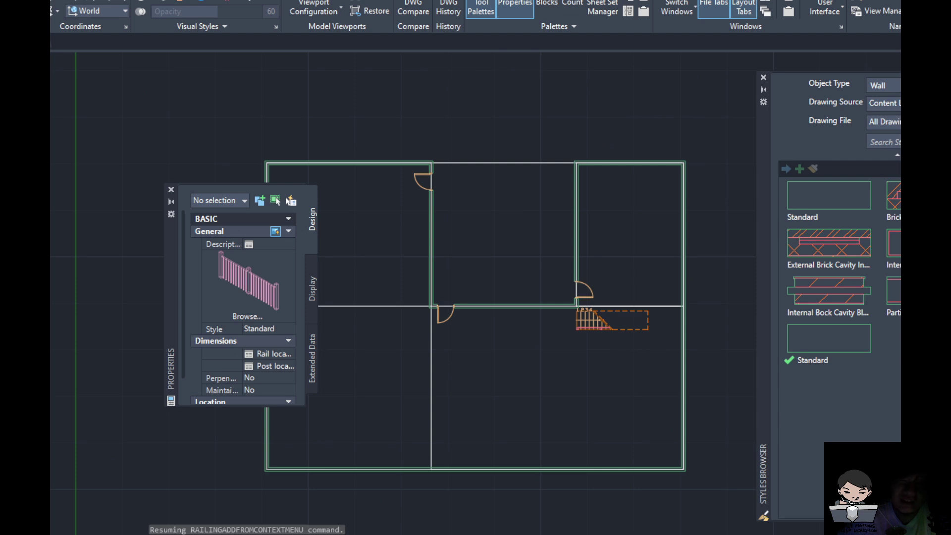
Add door tags to the recess's three doors, placing each tag on the recess side of its door.
{"action": "left_click", "coordinate": [102, 1]}
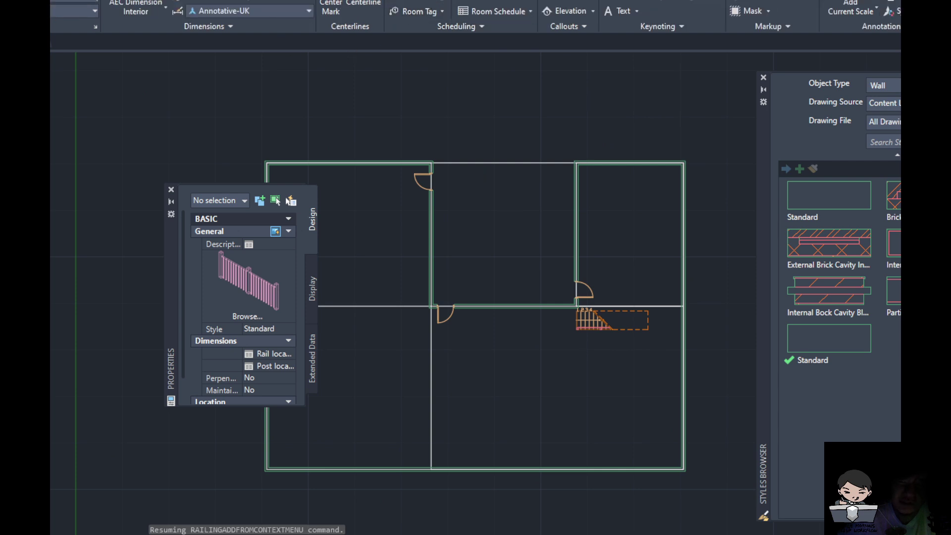
{"action": "scroll", "coordinate": [415, 195], "scroll_direction": "up", "scroll_amount": 2}
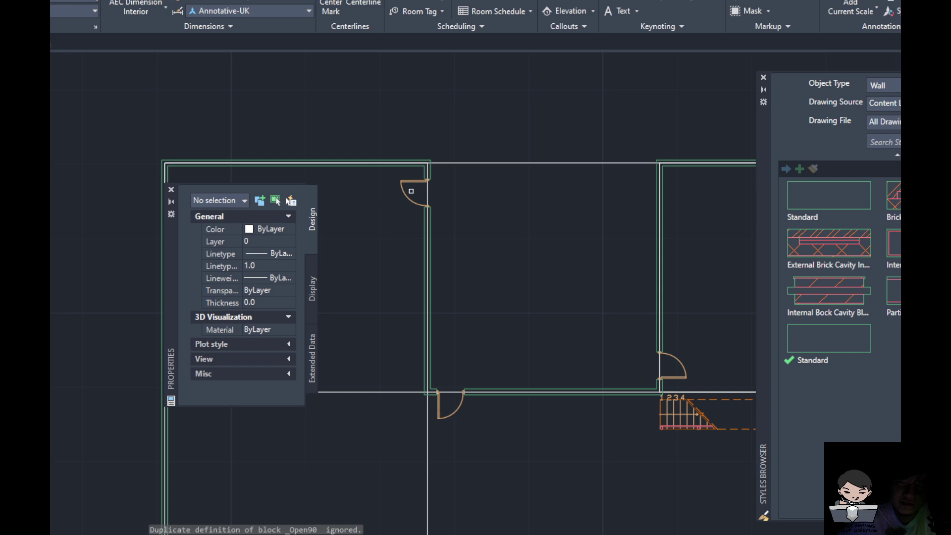
{"action": "left_click", "coordinate": [405, 196]}
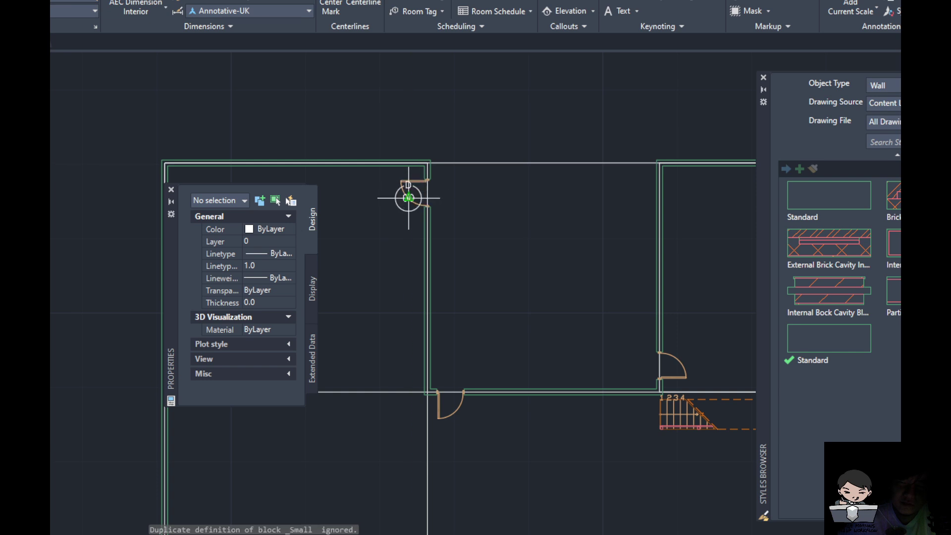
{"action": "left_click", "coordinate": [450, 188]}
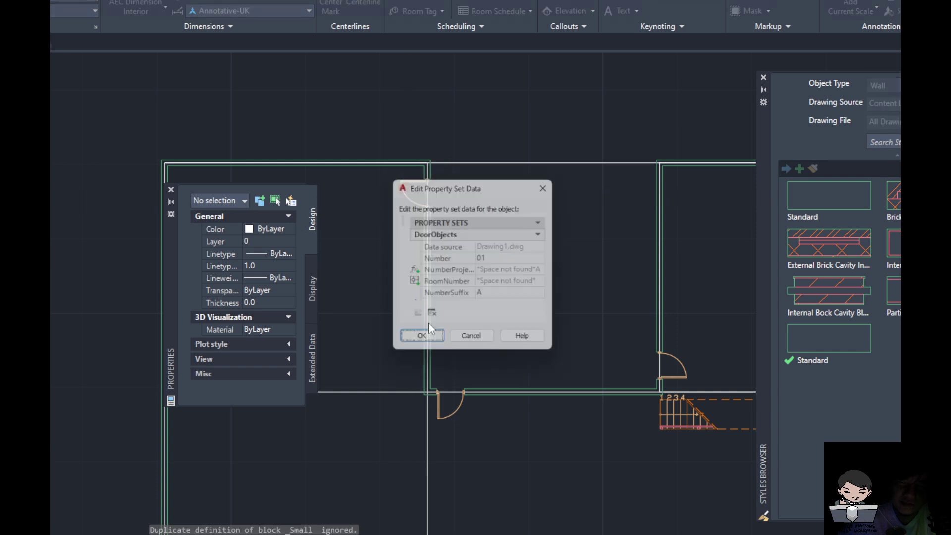
{"action": "left_click", "coordinate": [438, 344]}
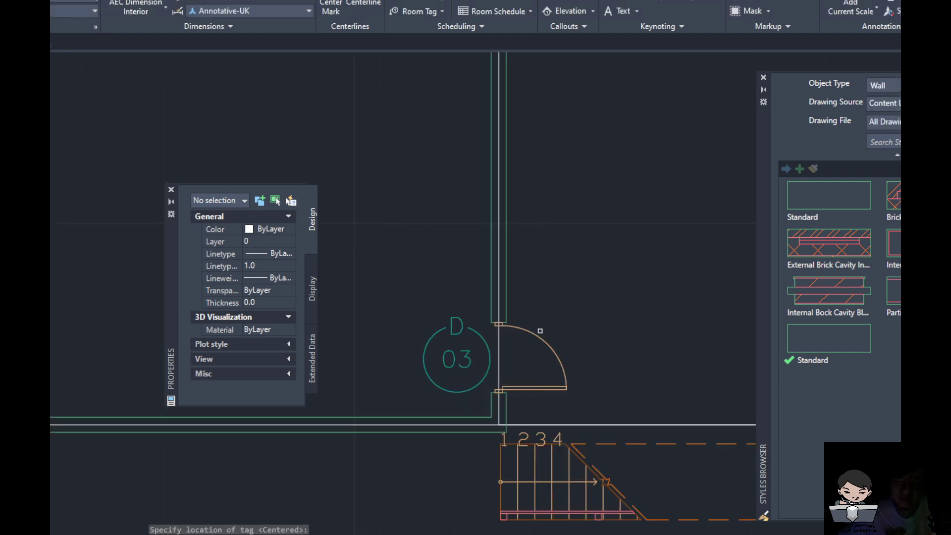
Change the Standard door style's door type to Pocket through the recess's right-wall door.
{"action": "left_click", "coordinate": [539, 330]}
{"action": "left_click", "coordinate": [541, 332]}
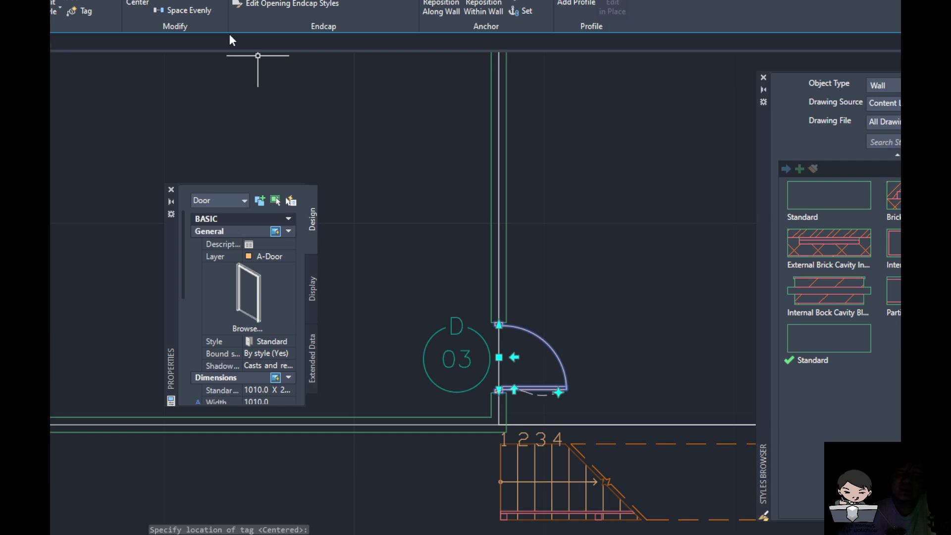
{"action": "left_click", "coordinate": [55, 10]}
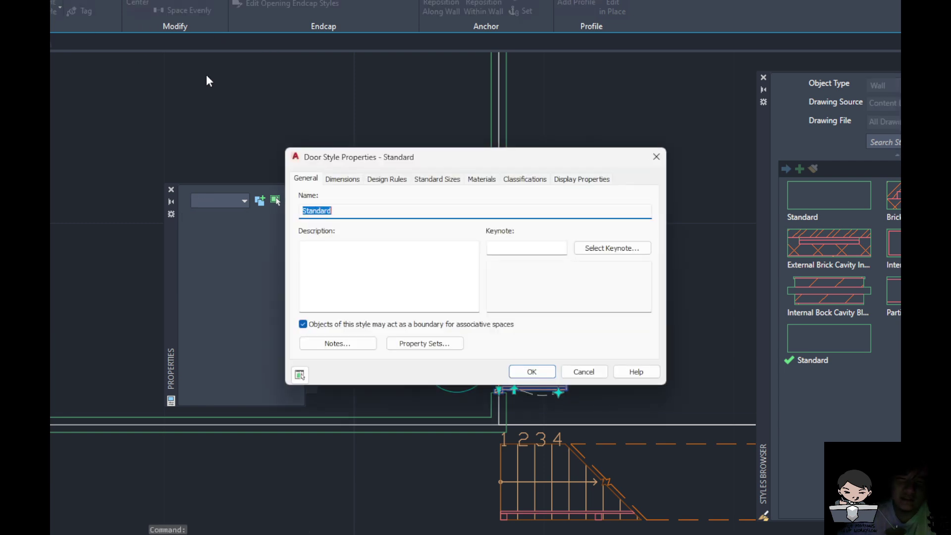
{"action": "left_click", "coordinate": [341, 179]}
{"action": "left_click", "coordinate": [400, 179]}
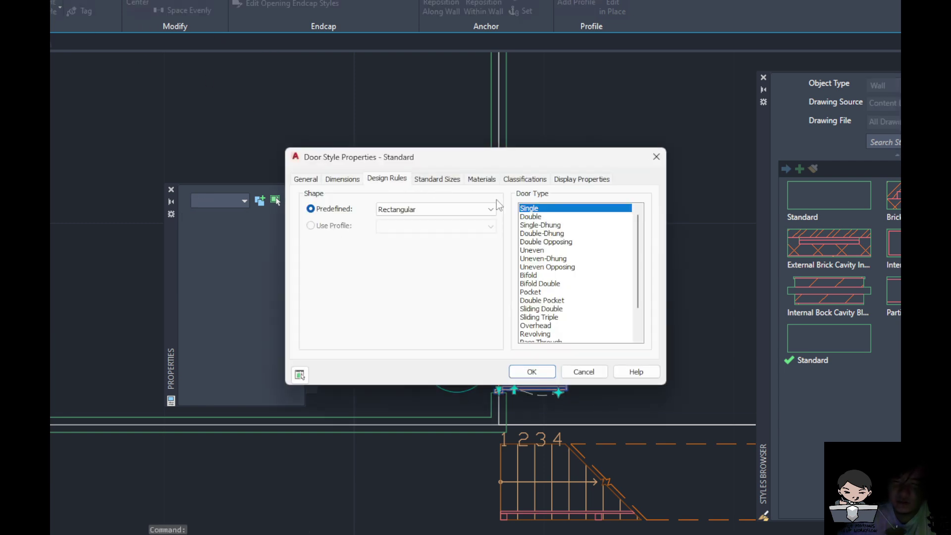
{"action": "left_click", "coordinate": [544, 225]}
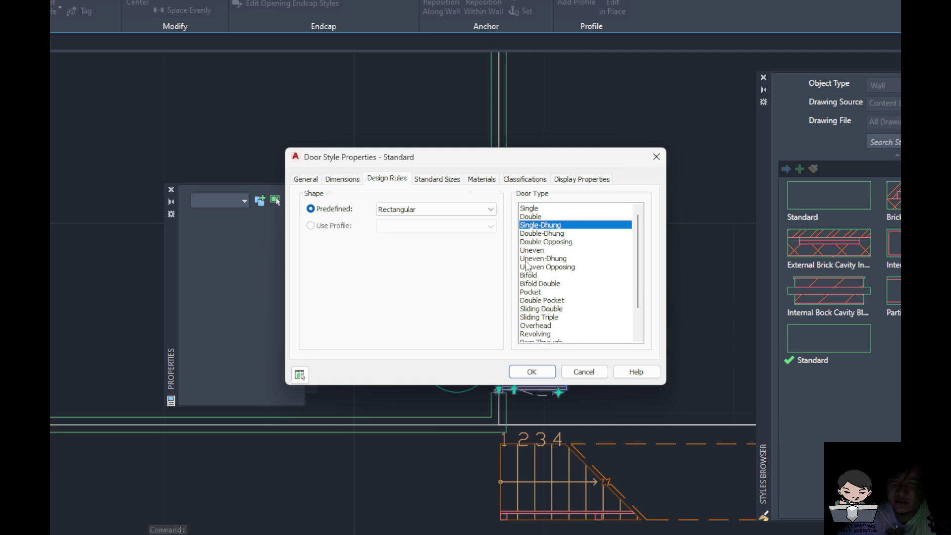
{"action": "left_click", "coordinate": [539, 292]}
{"action": "left_click", "coordinate": [527, 372]}
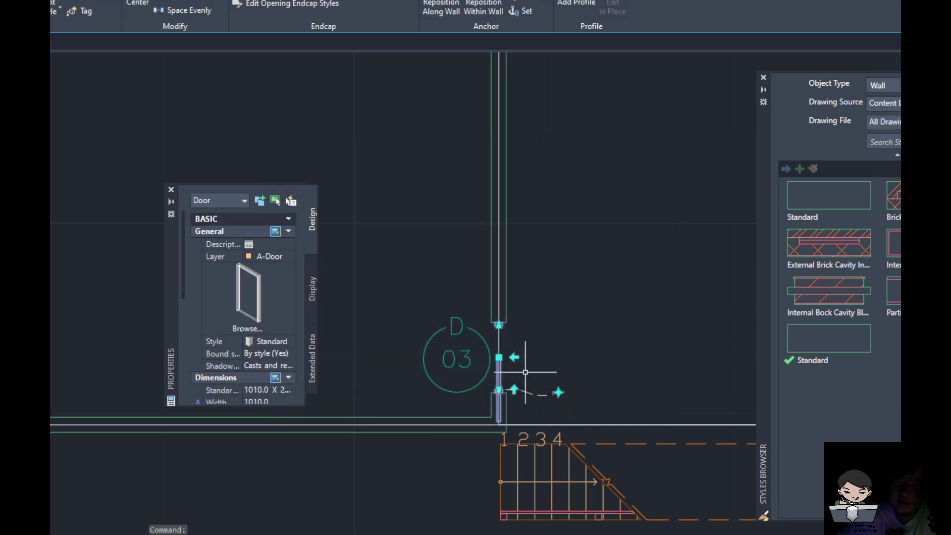
Move door 03 farther up the recess's right wall and stretch both its ends to a width of about 773.
{"action": "left_click", "coordinate": [499, 357]}
{"action": "left_click", "coordinate": [499, 334]}
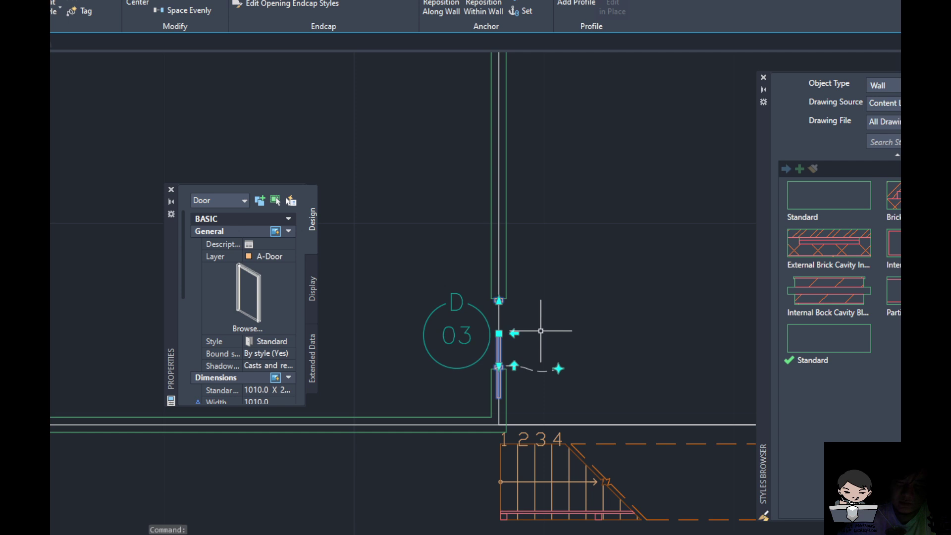
{"action": "left_click", "coordinate": [498, 300]}
{"action": "left_click", "coordinate": [497, 231]}
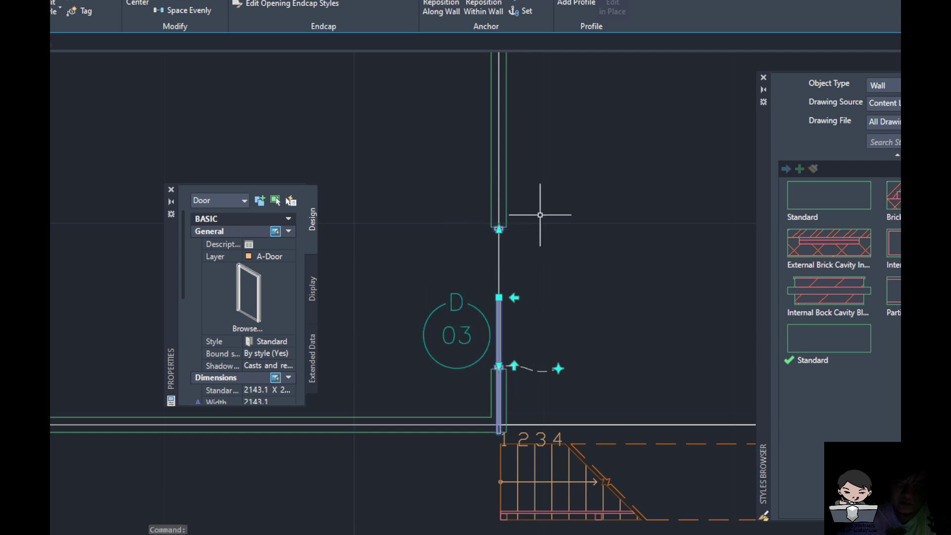
{"action": "left_click", "coordinate": [497, 367]}
{"action": "left_click", "coordinate": [510, 278]}
{"action": "scroll", "coordinate": [652, 259], "scroll_direction": "down", "scroll_amount": 1}
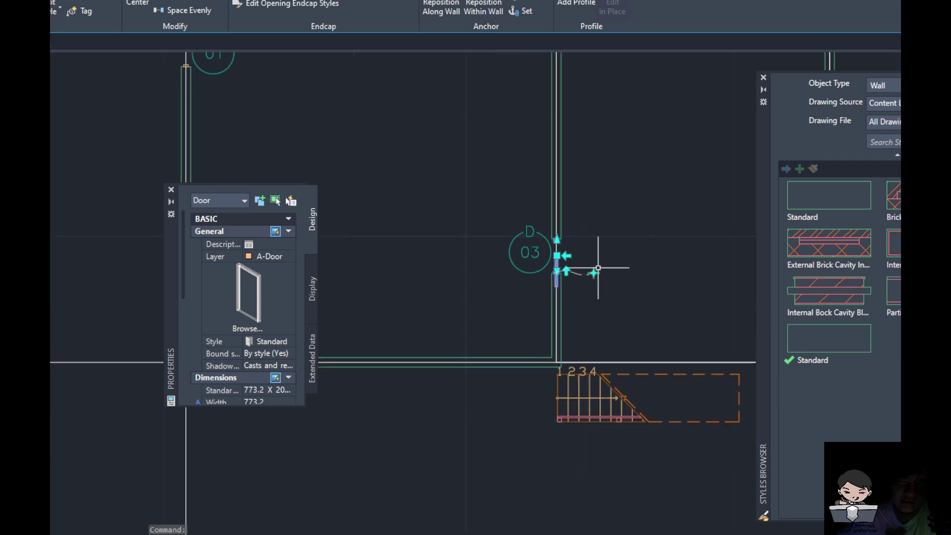
{"action": "scroll", "coordinate": [565, 256], "scroll_direction": "up", "scroll_amount": 1}
{"action": "scroll", "coordinate": [565, 256], "scroll_direction": "down", "scroll_amount": 2}
{"action": "scroll", "coordinate": [527, 250], "scroll_direction": "down", "scroll_amount": 1}
{"action": "scroll", "coordinate": [510, 240], "scroll_direction": "up", "scroll_amount": 2}
{"action": "left_click", "coordinate": [529, 244]}
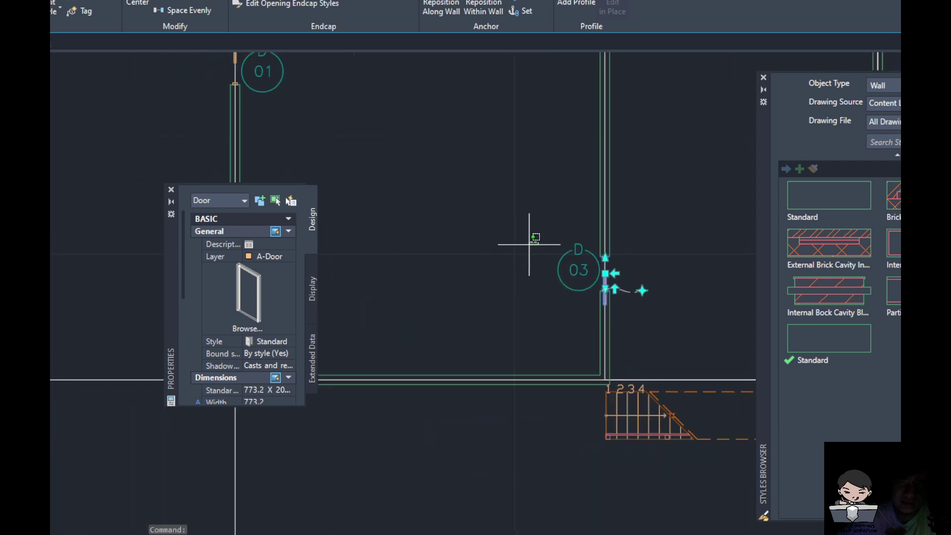
{"action": "left_click", "coordinate": [478, 264]}
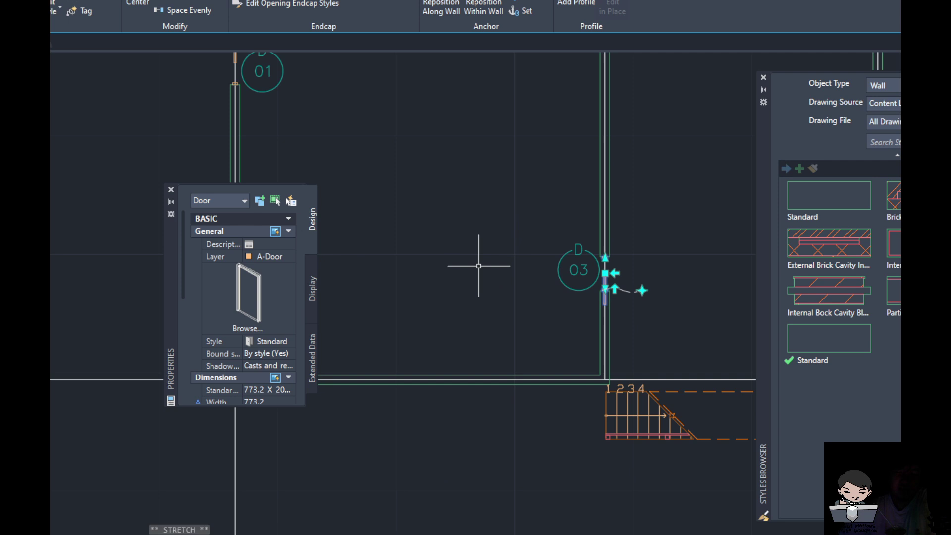
{"action": "key", "text": "Escape"}
{"action": "left_click", "coordinate": [479, 266]}
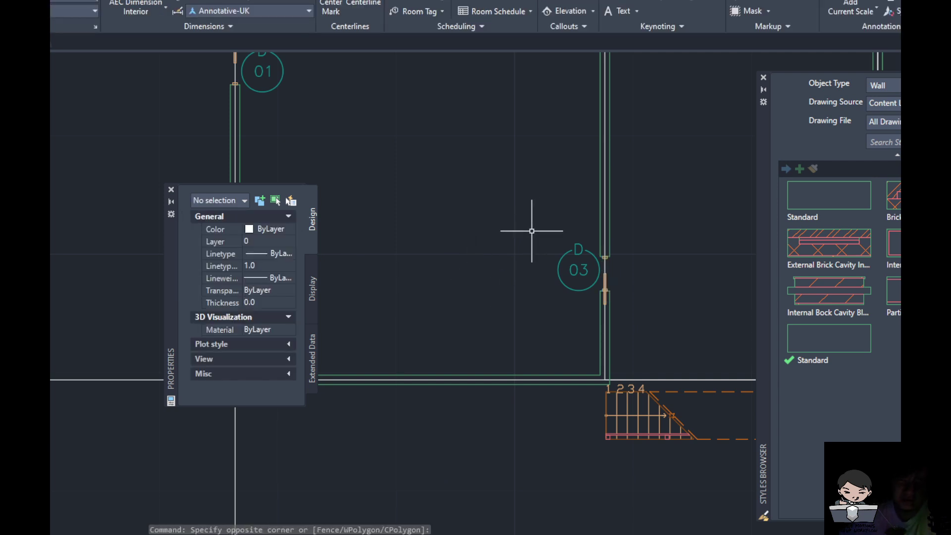
{"action": "middle_click_drag", "start_coordinate": [531, 230], "coordinate": [503, 274]}
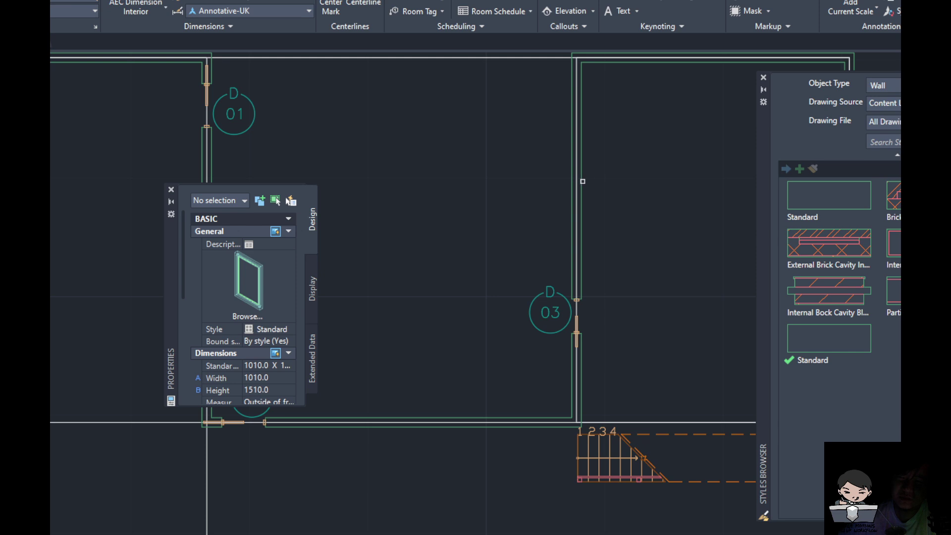
Add windows to the recess's three walls and the building's outer right wall, using the Bay style for the recess's left wall.
{"action": "left_click", "coordinate": [582, 181]}
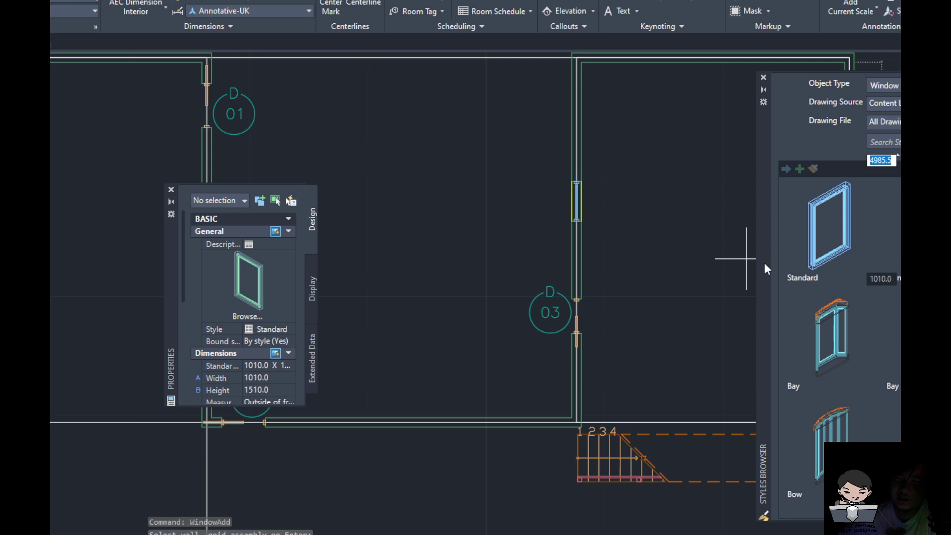
{"action": "left_click_drag", "start_coordinate": [763, 269], "coordinate": [377, 224]}
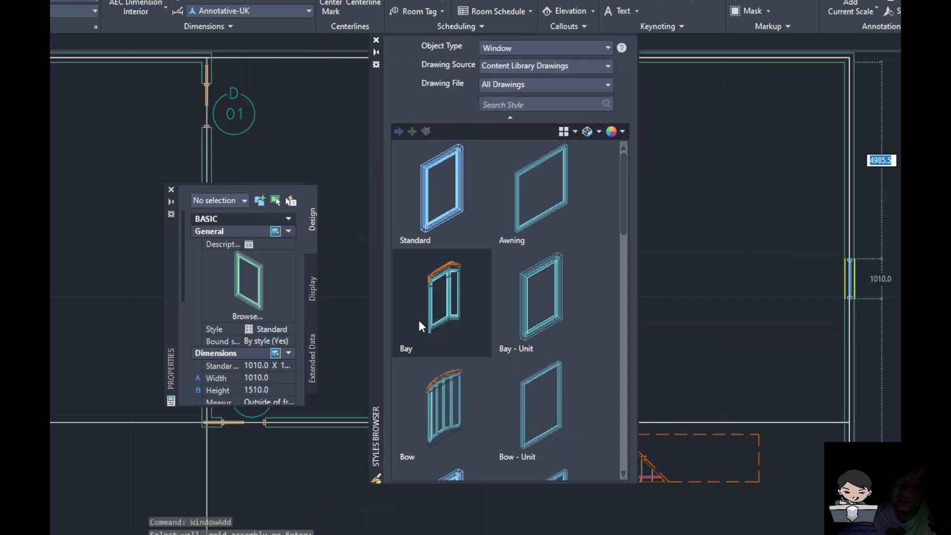
{"action": "left_click", "coordinate": [439, 343]}
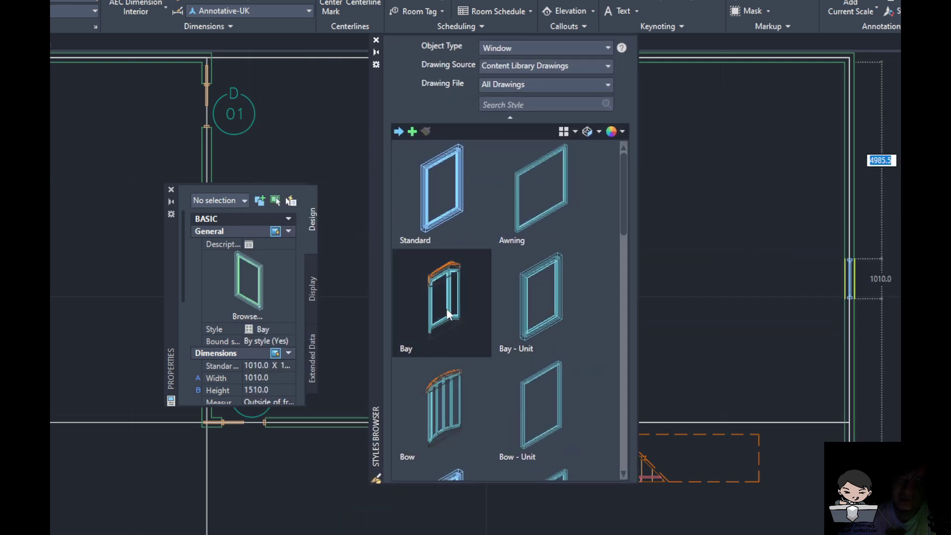
{"action": "middle_click_drag", "start_coordinate": [298, 112], "coordinate": [330, 50]}
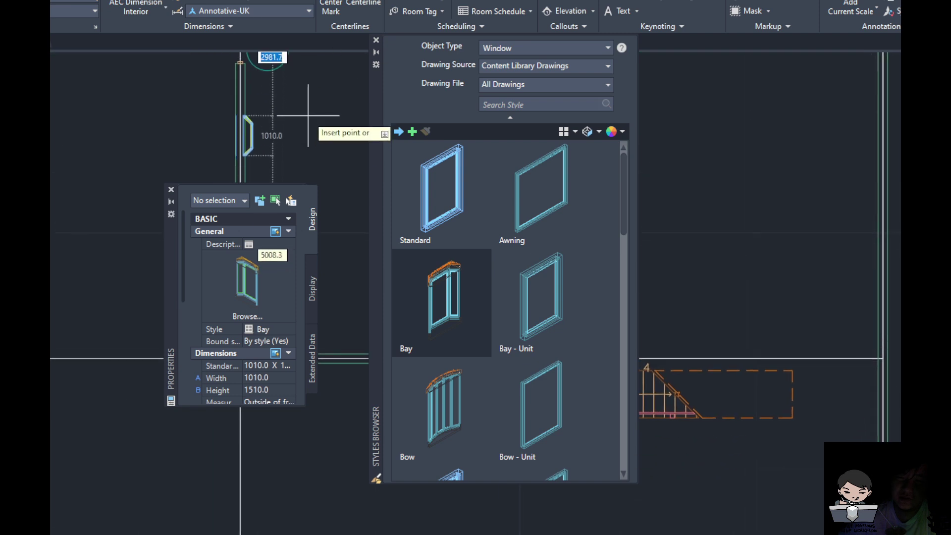
{"action": "scroll", "coordinate": [521, 304], "scroll_direction": "down", "scroll_amount": 4}
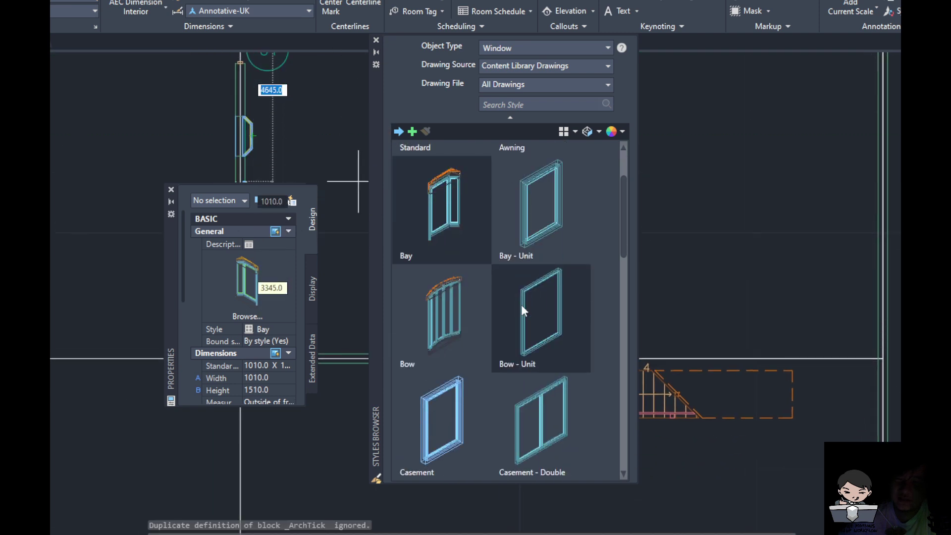
{"action": "middle_click_drag", "start_coordinate": [431, 149], "coordinate": [569, 185]}
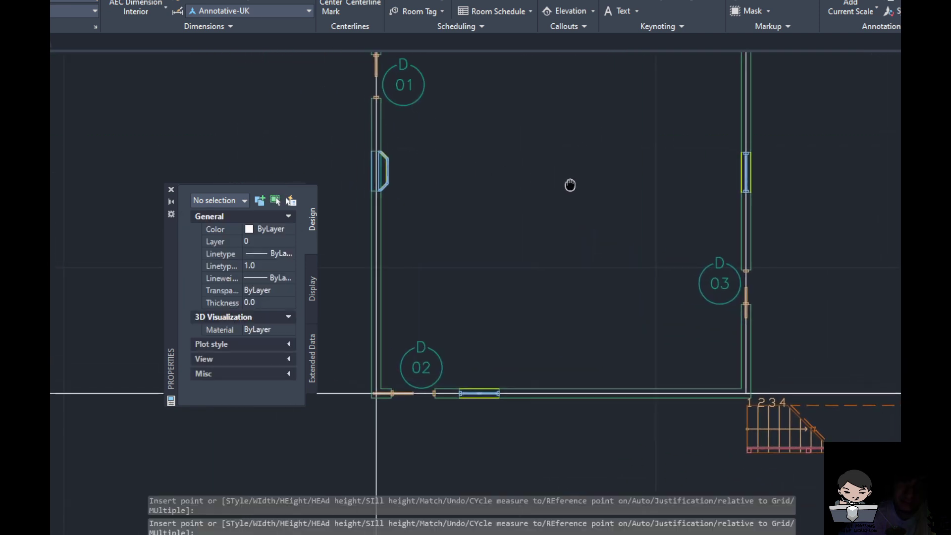
Stretch the lower end of the bay window down the recess's left wall to a width of about 3064.5.
{"action": "left_click", "coordinate": [391, 170]}
{"action": "key", "text": "Escape"}
{"action": "left_click", "coordinate": [378, 193]}
{"action": "left_click", "coordinate": [377, 273]}
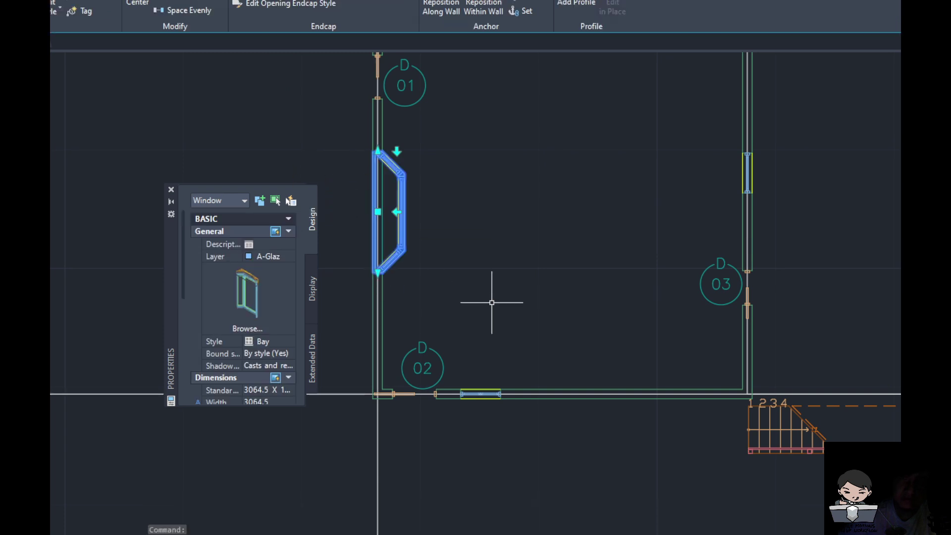
{"action": "key", "text": "Escape"}
Add a single-slope roof along the L-shaped outline of the left wing and lower block, leaving out the upper-right wing.
{"action": "scroll", "coordinate": [478, 282], "scroll_direction": "down", "scroll_amount": 3}
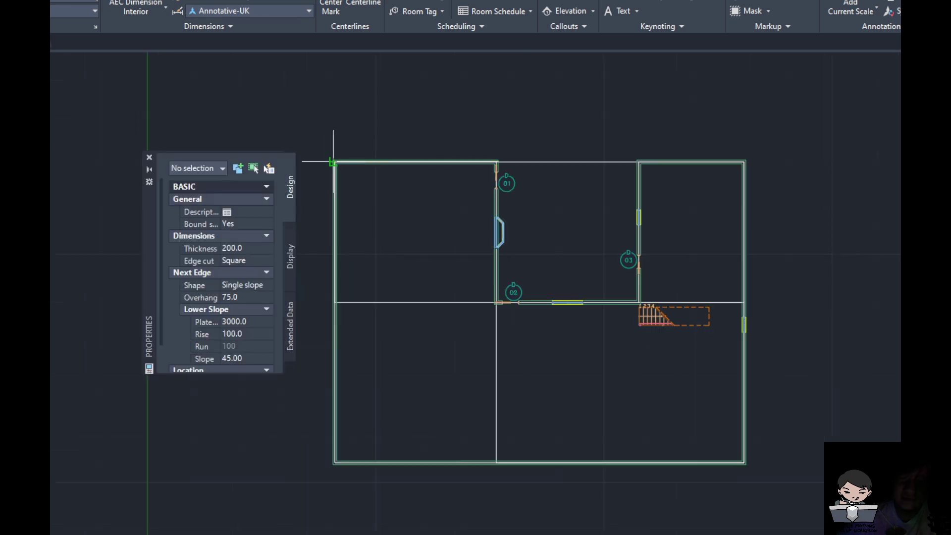
{"action": "left_click", "coordinate": [333, 160]}
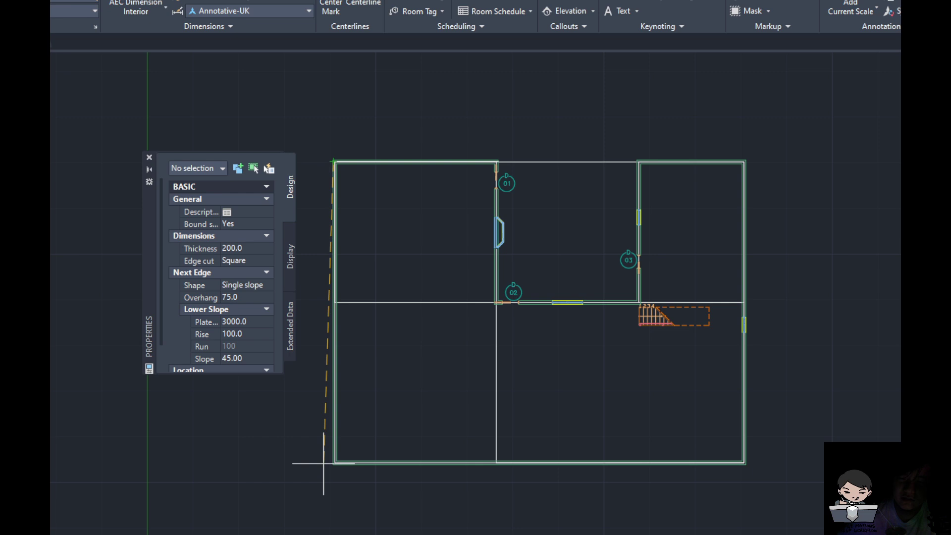
{"action": "left_click", "coordinate": [333, 462]}
{"action": "left_click", "coordinate": [740, 463]}
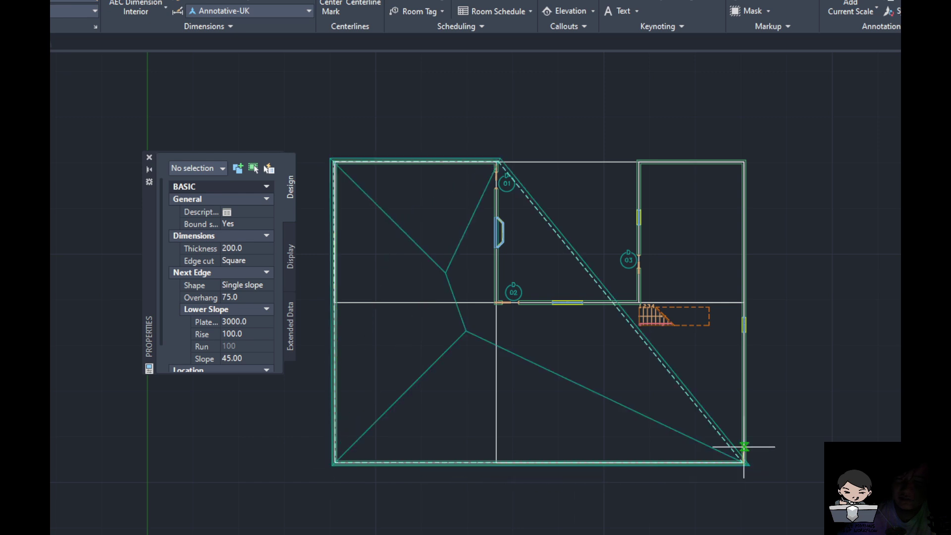
{"action": "left_click", "coordinate": [743, 301]}
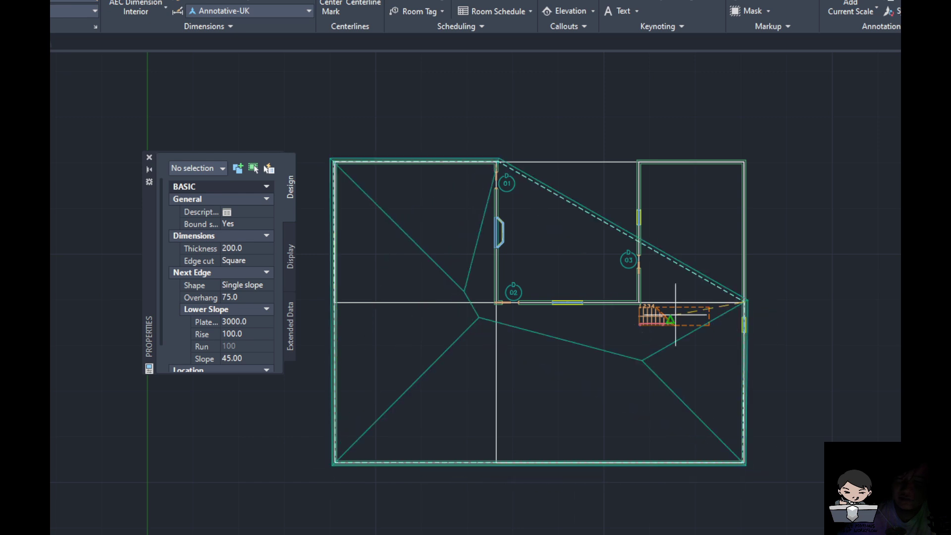
{"action": "left_click", "coordinate": [496, 302]}
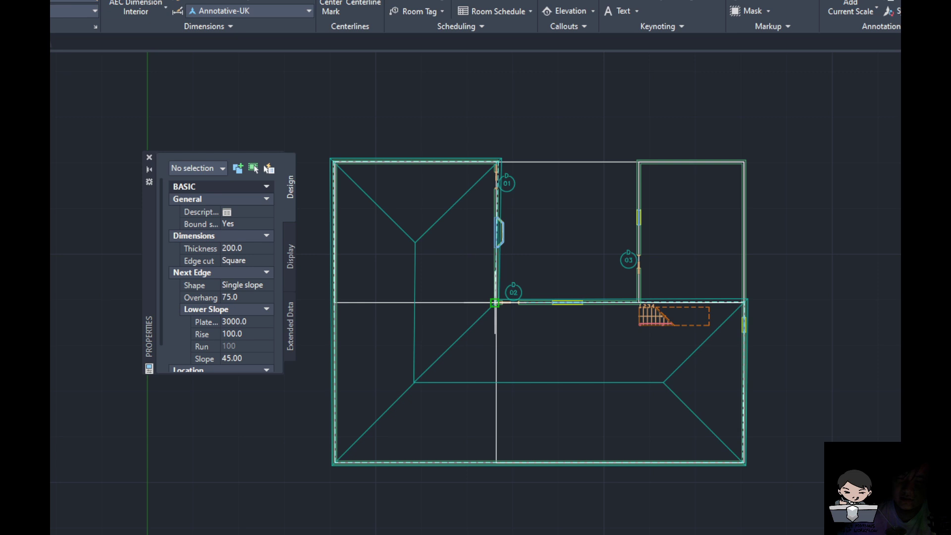
{"action": "left_click", "coordinate": [497, 159]}
{"action": "key", "text": "Return"}
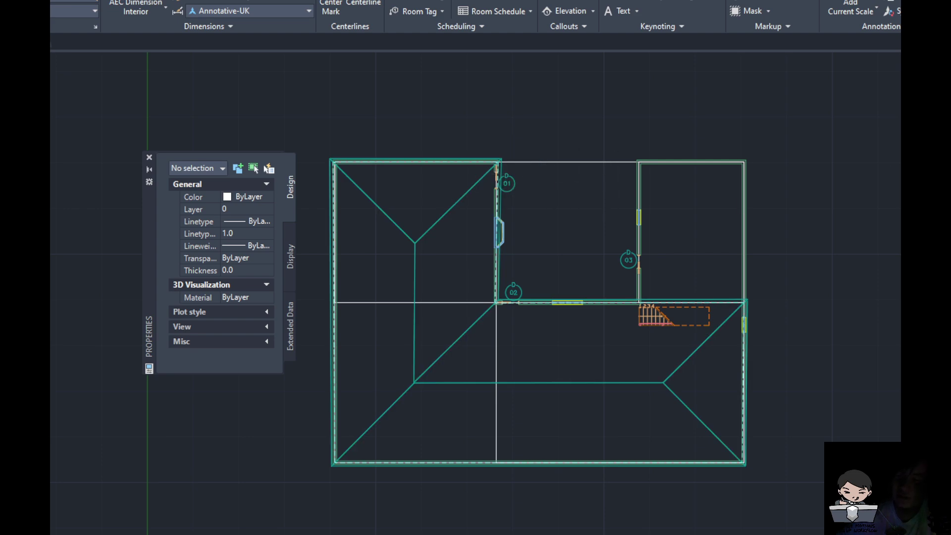
Set the lower slope angle of the L-shaped roof to 15 degrees in a 3D view.
{"action": "middle_click_drag", "start_coordinate": [461, 347], "coordinate": [563, 306]}
{"action": "scroll", "coordinate": [563, 306], "scroll_direction": "up", "scroll_amount": 1}
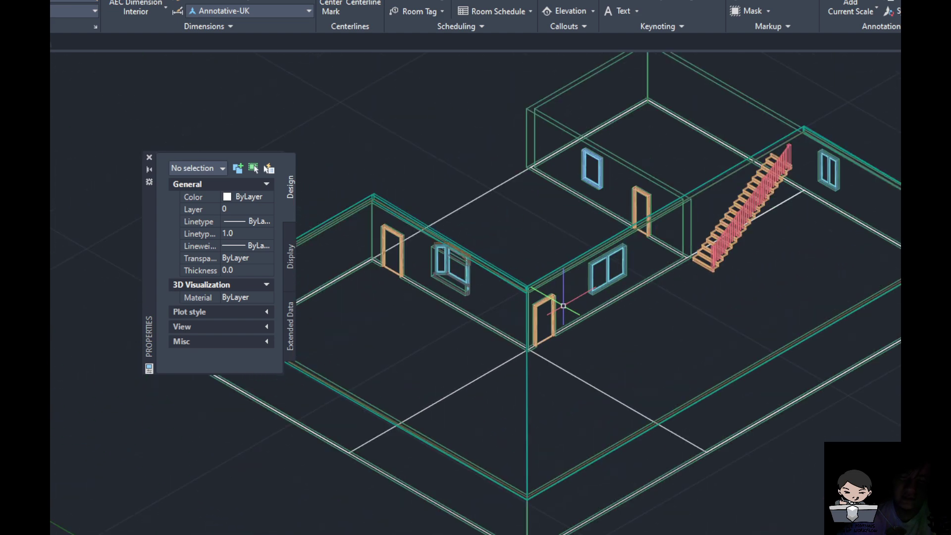
{"action": "scroll", "coordinate": [563, 306], "scroll_direction": "down", "scroll_amount": 5}
{"action": "scroll", "coordinate": [589, 292], "scroll_direction": "up", "scroll_amount": 3}
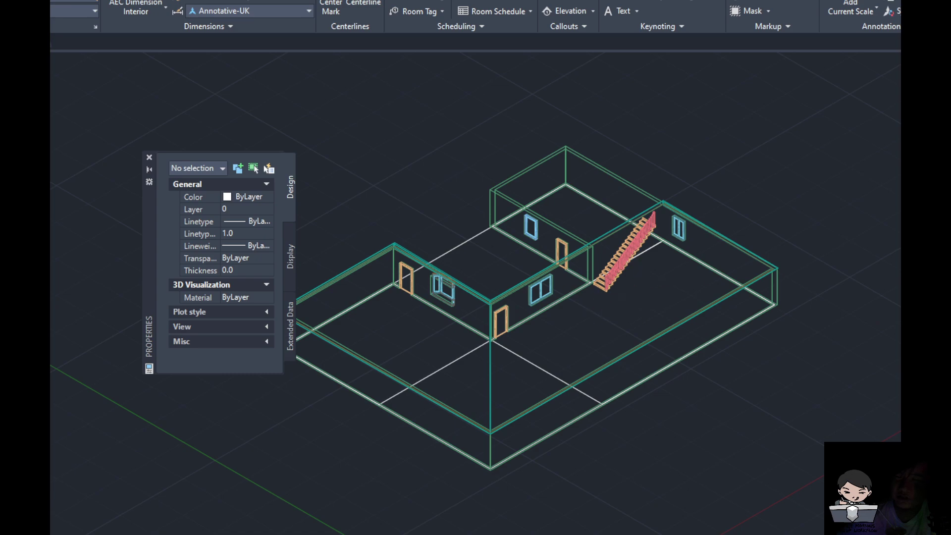
{"action": "middle_click_drag", "start_coordinate": [682, 300], "coordinate": [698, 217], "text": "shift"}
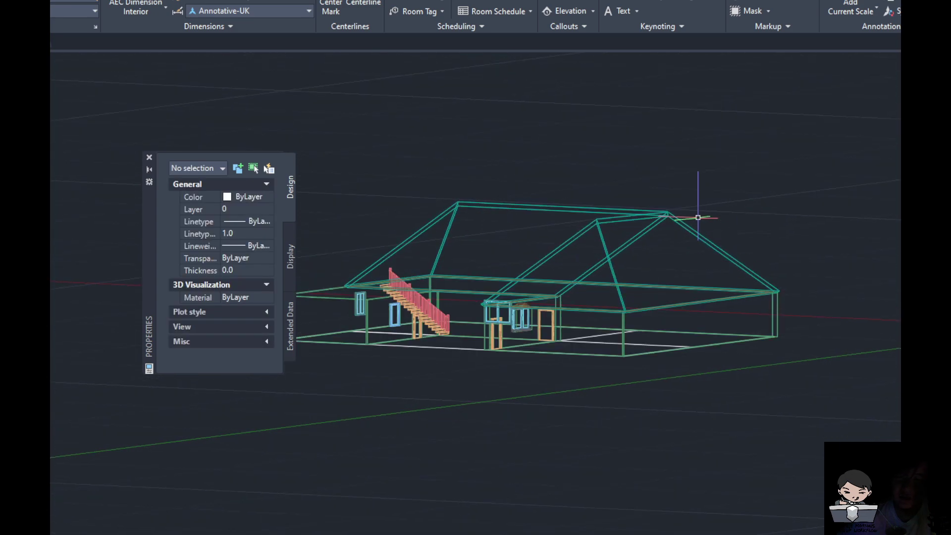
{"action": "left_click", "coordinate": [698, 217]}
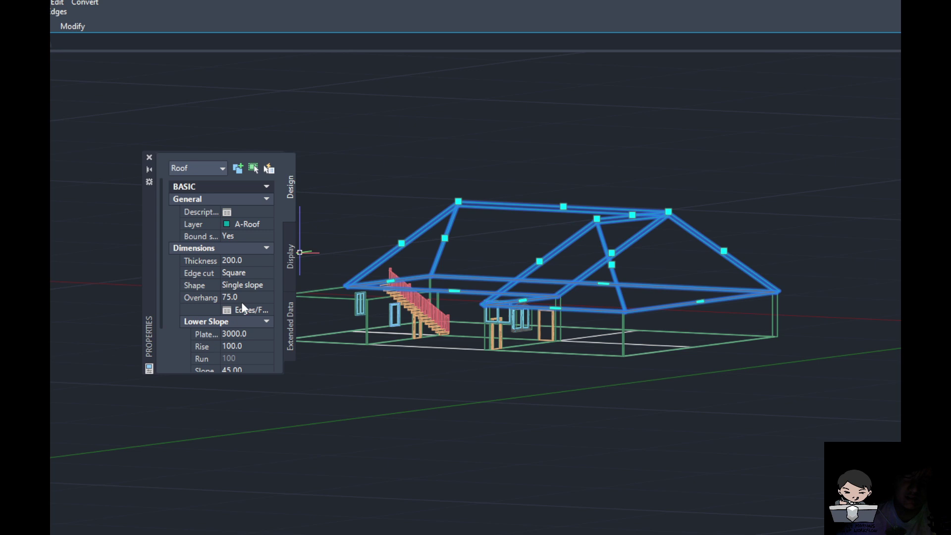
{"action": "scroll", "coordinate": [241, 301], "scroll_direction": "down", "scroll_amount": 3}
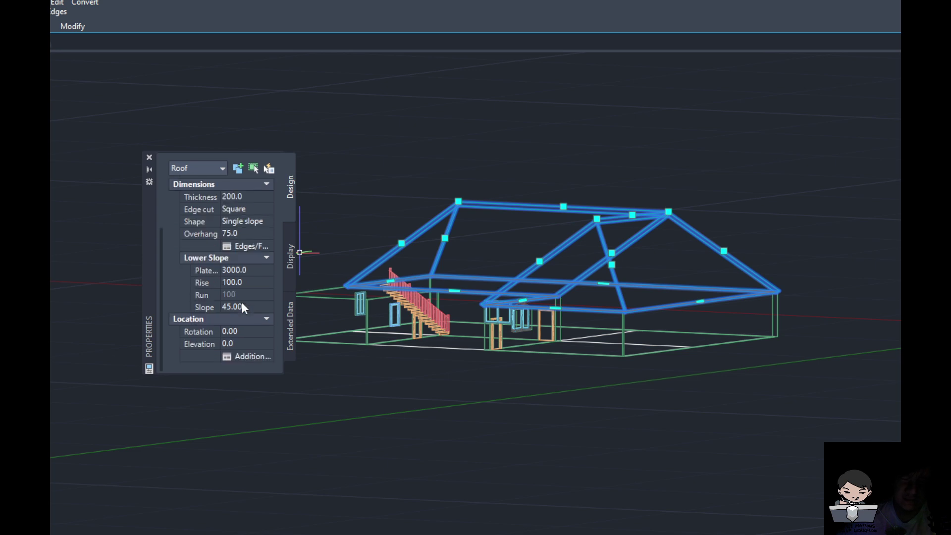
{"action": "left_click", "coordinate": [243, 307]}
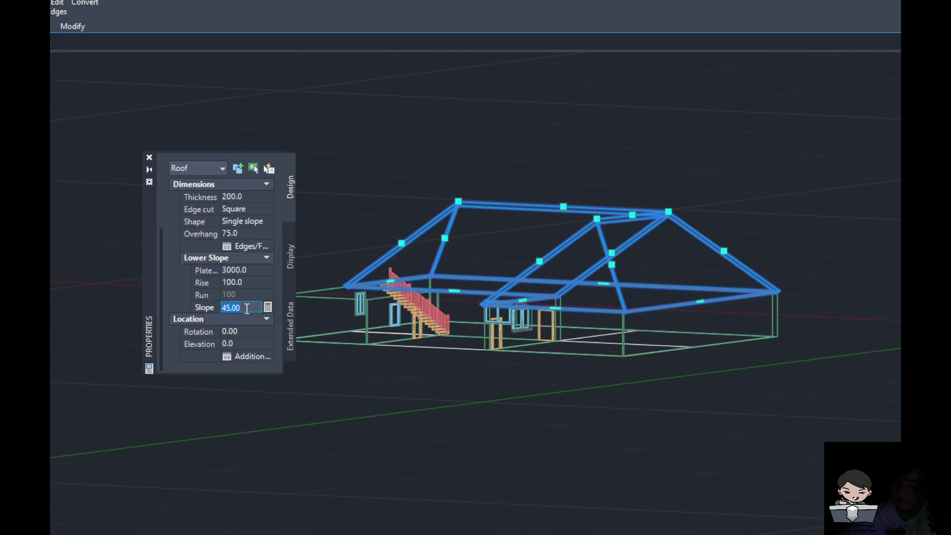
{"action": "key", "text": "Return"}
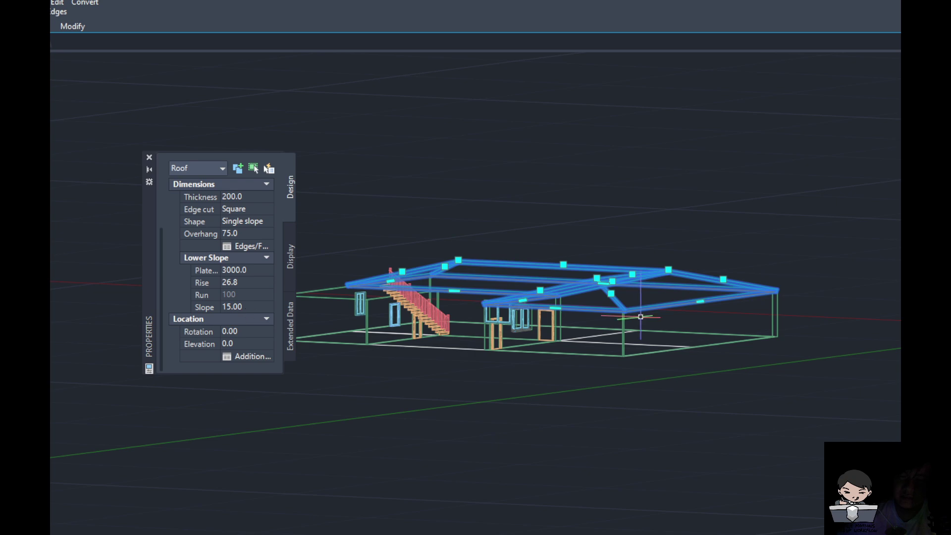
Set the roof's overhang to 1200.
{"action": "scroll", "coordinate": [613, 301], "scroll_direction": "up", "scroll_amount": 4}
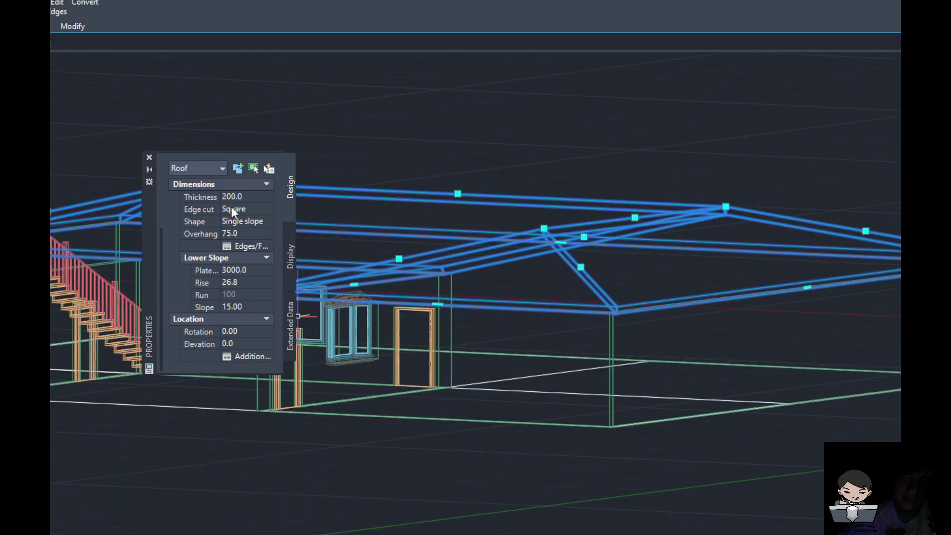
{"action": "scroll", "coordinate": [239, 275], "scroll_direction": "up", "scroll_amount": 3}
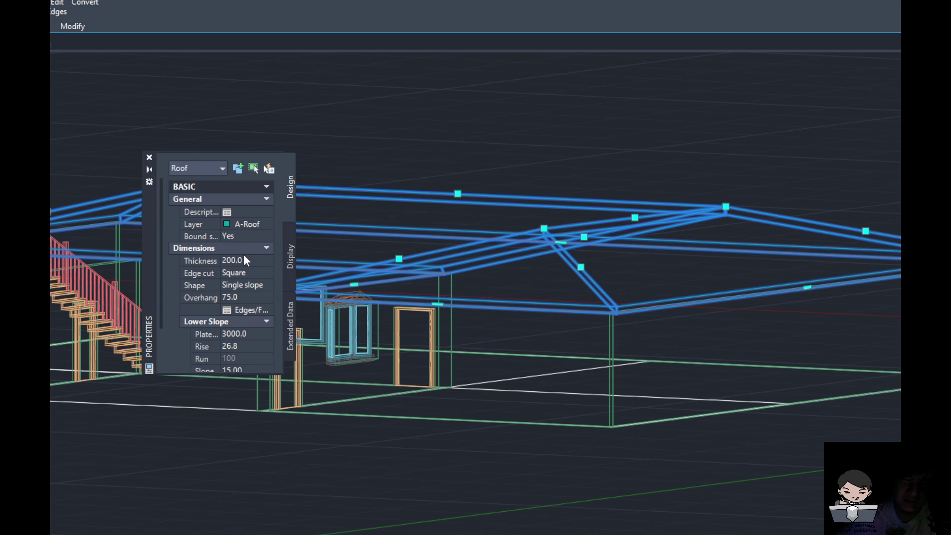
{"action": "scroll", "coordinate": [243, 254], "scroll_direction": "down", "scroll_amount": 3}
{"action": "left_click", "coordinate": [247, 233]}
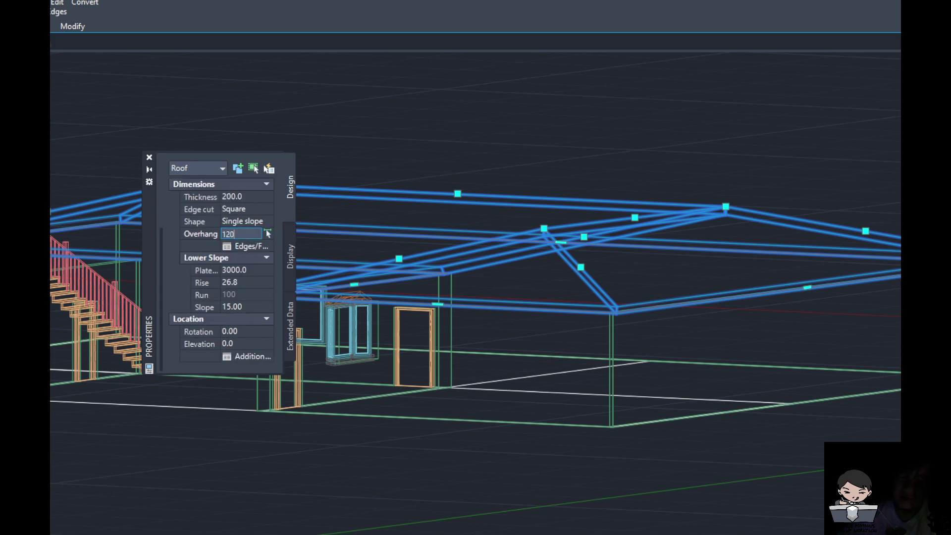
{"action": "key", "text": "Return"}
{"action": "scroll", "coordinate": [506, 273], "scroll_direction": "down", "scroll_amount": 4}
{"action": "scroll", "coordinate": [506, 272], "scroll_direction": "up", "scroll_amount": 2}
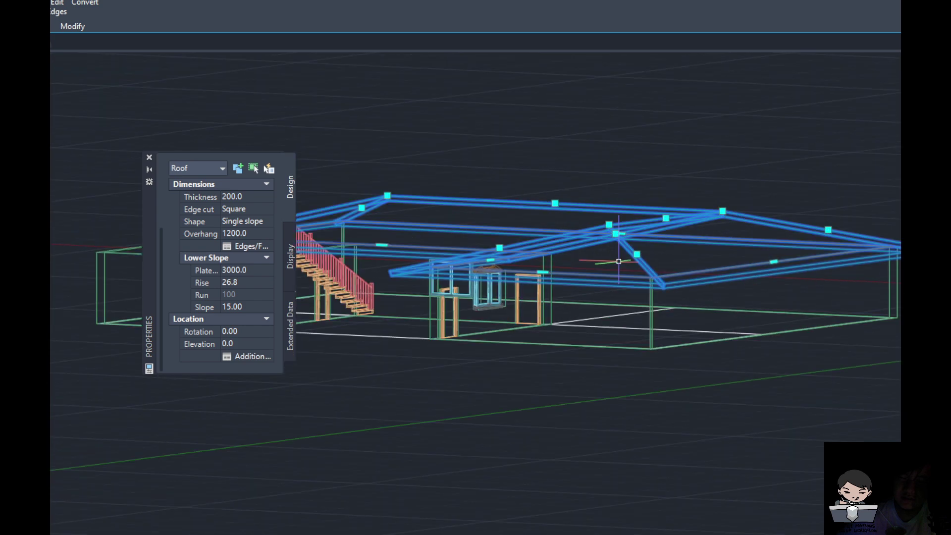
Set the roof's thickness to 300.
{"action": "middle_click_drag", "start_coordinate": [336, 240], "coordinate": [412, 289]}
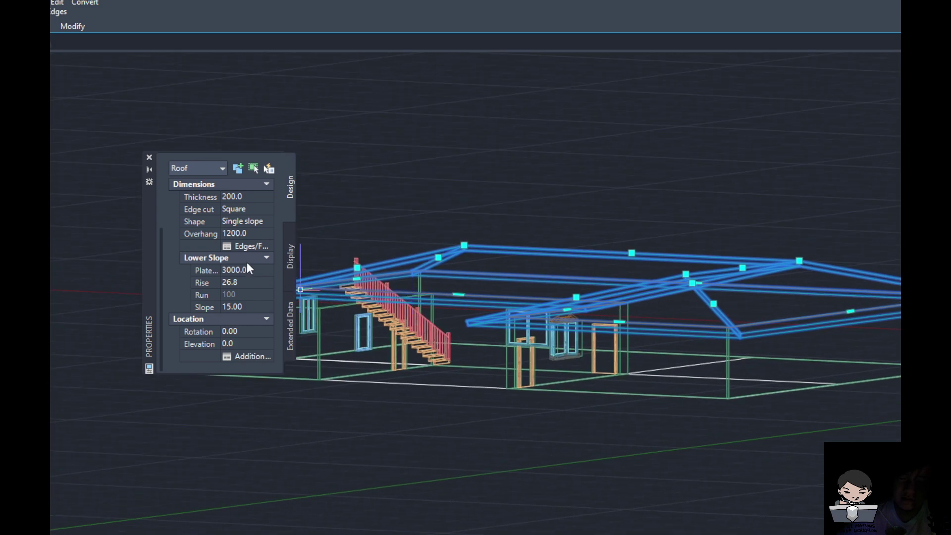
{"action": "left_click", "coordinate": [245, 198]}
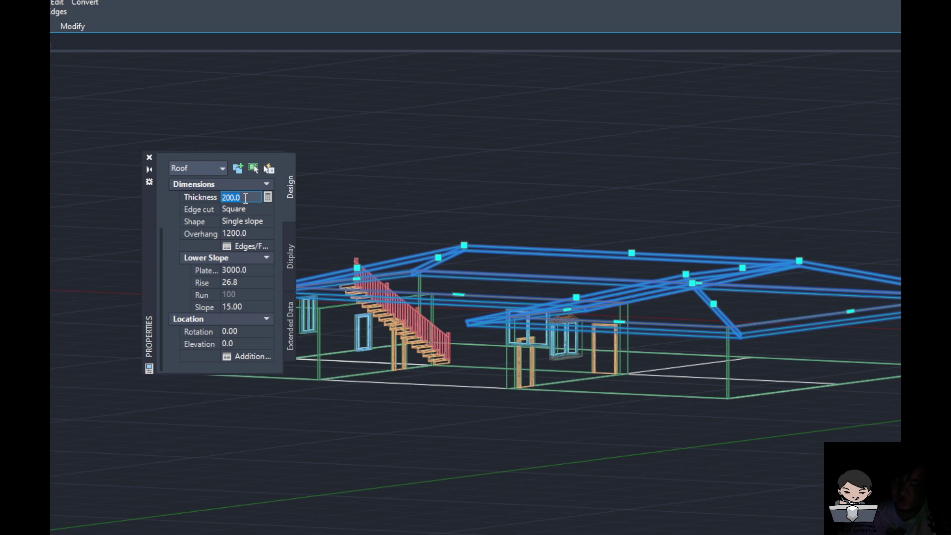
{"action": "key", "text": "Tab"}
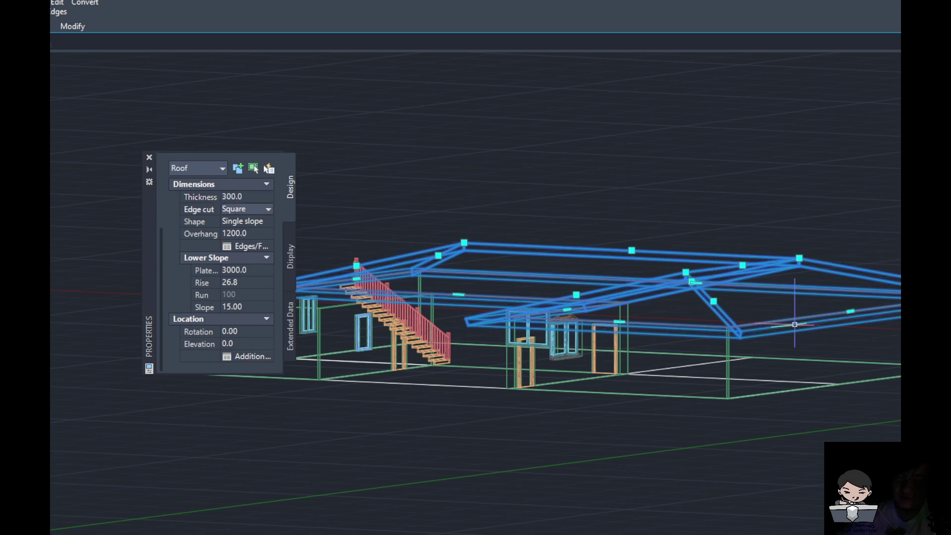
{"action": "scroll", "coordinate": [797, 328], "scroll_direction": "up", "scroll_amount": 2}
Return to the plan view, deselect the roof and close the object properties.
{"action": "left_click", "coordinate": [290, 267]}
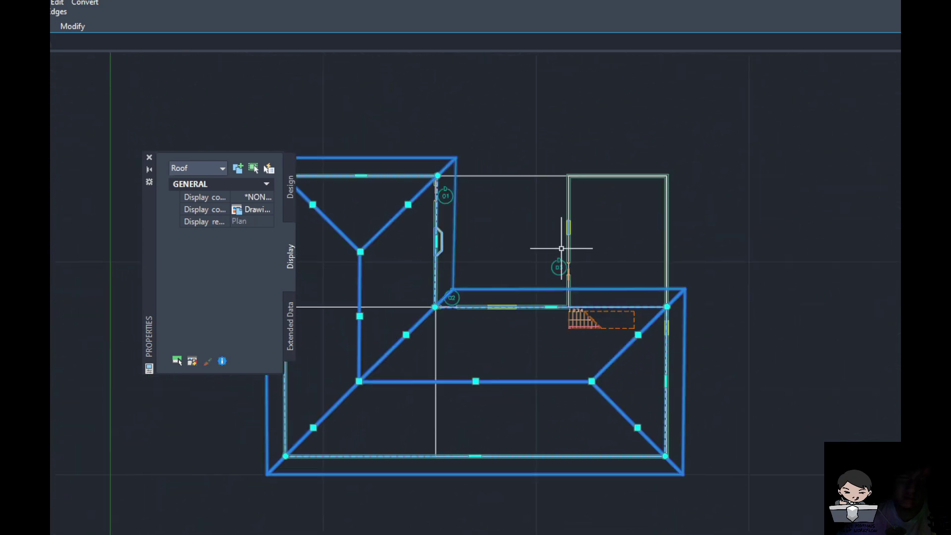
{"action": "middle_click_drag", "start_coordinate": [563, 245], "coordinate": [743, 250]}
{"action": "key", "text": "Escape"}
{"action": "scroll", "coordinate": [699, 277], "scroll_direction": "up", "scroll_amount": 3}
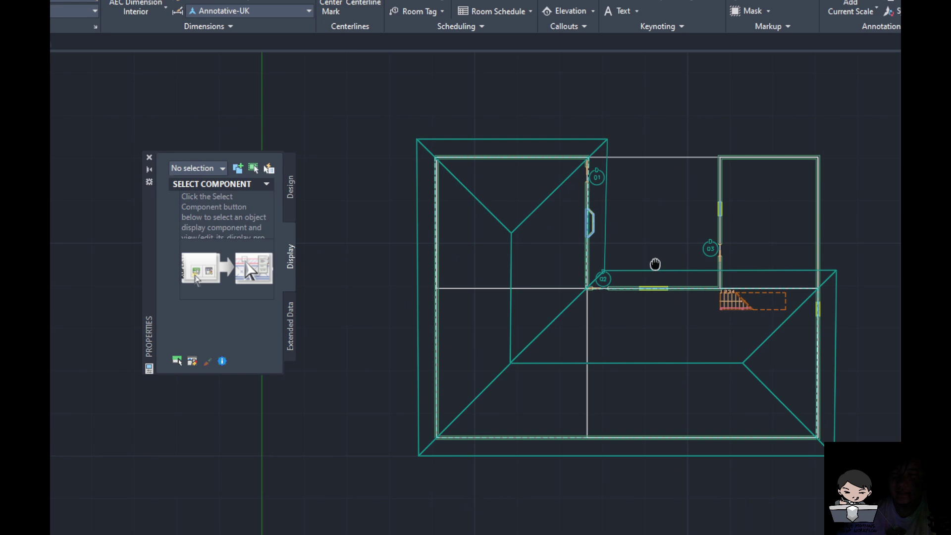
{"action": "left_click", "coordinate": [149, 157]}
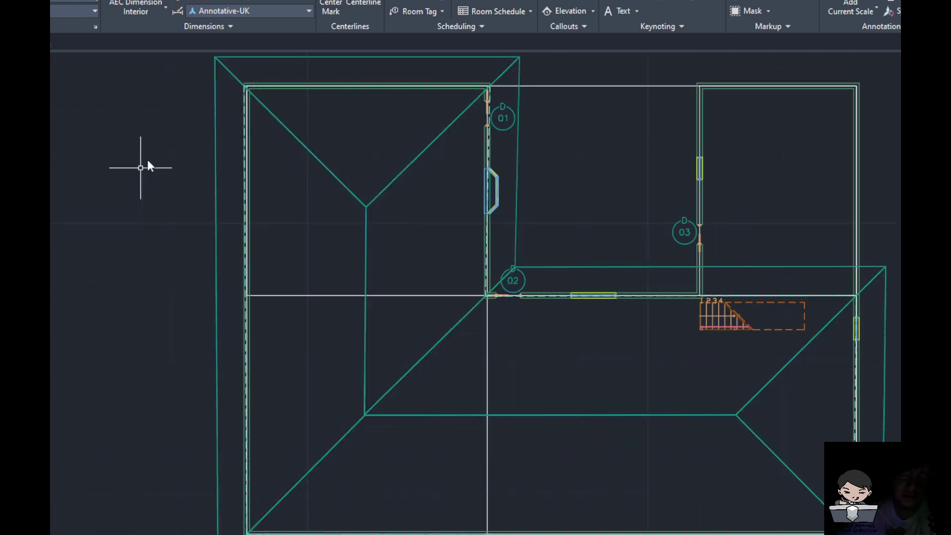
Move the stair flight about 3454 horizontally to the left, keeping it below the recess's lower wall.
{"action": "scroll", "coordinate": [614, 218], "scroll_direction": "down", "scroll_amount": 3}
{"action": "middle_click_drag", "start_coordinate": [586, 228], "coordinate": [444, 232]}
{"action": "scroll", "coordinate": [445, 232], "scroll_direction": "up", "scroll_amount": 2}
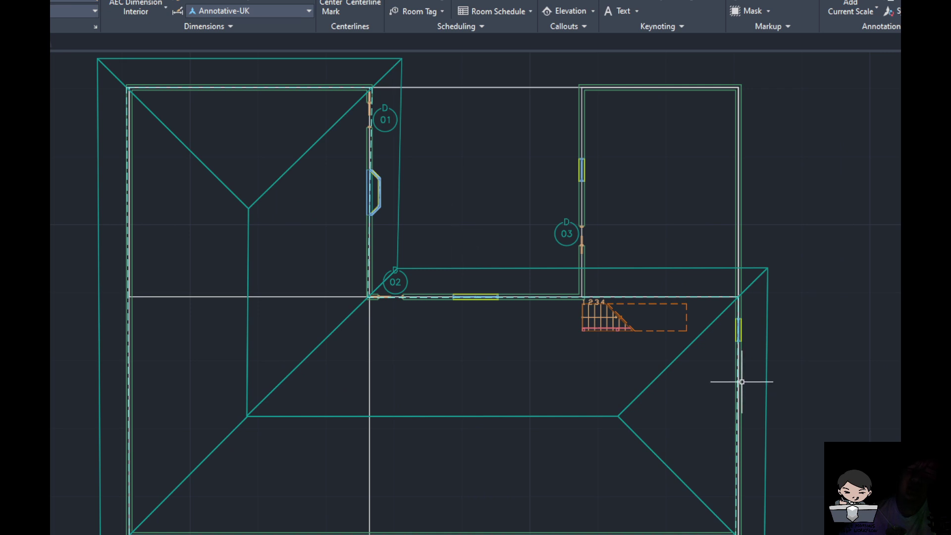
{"action": "scroll", "coordinate": [647, 333], "scroll_direction": "up", "scroll_amount": 6}
{"action": "left_click", "coordinate": [559, 295]}
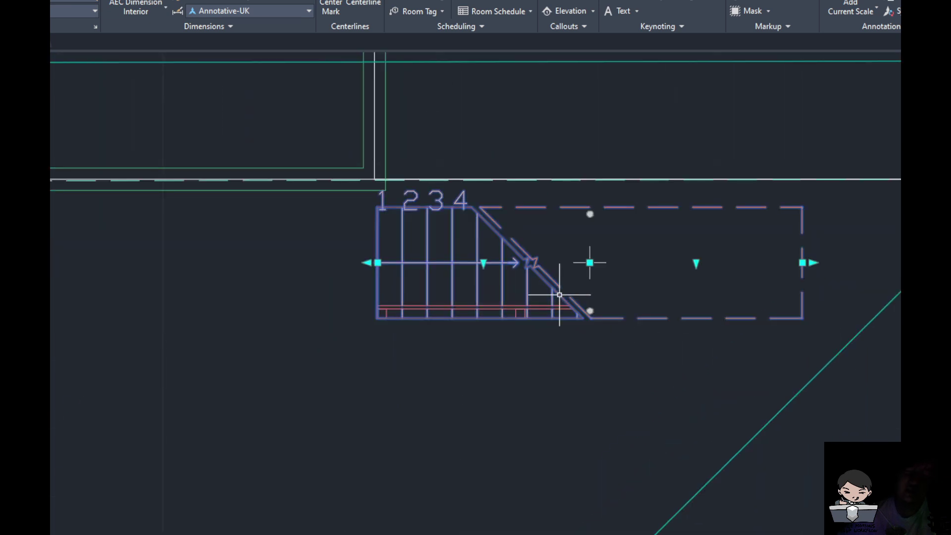
{"action": "scroll", "coordinate": [583, 355], "scroll_direction": "down", "scroll_amount": 2}
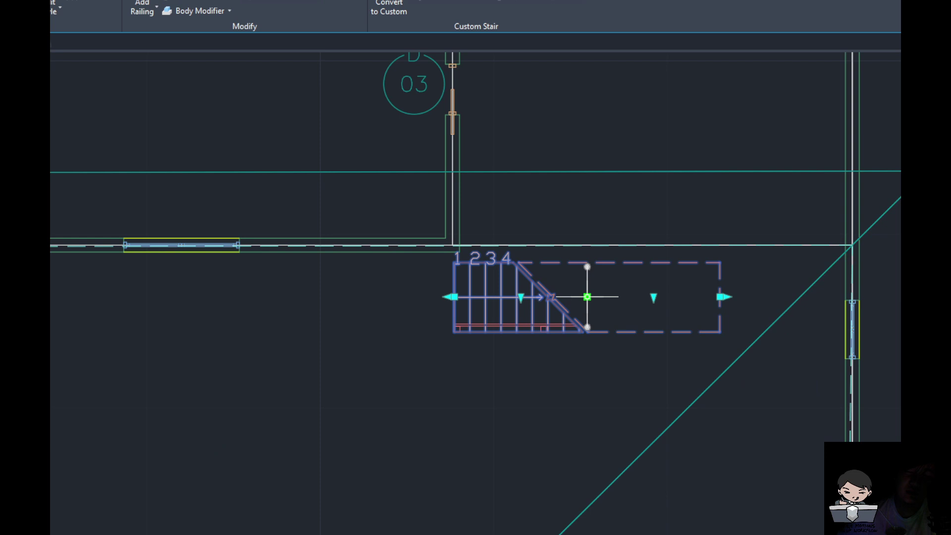
{"action": "left_click", "coordinate": [588, 297]}
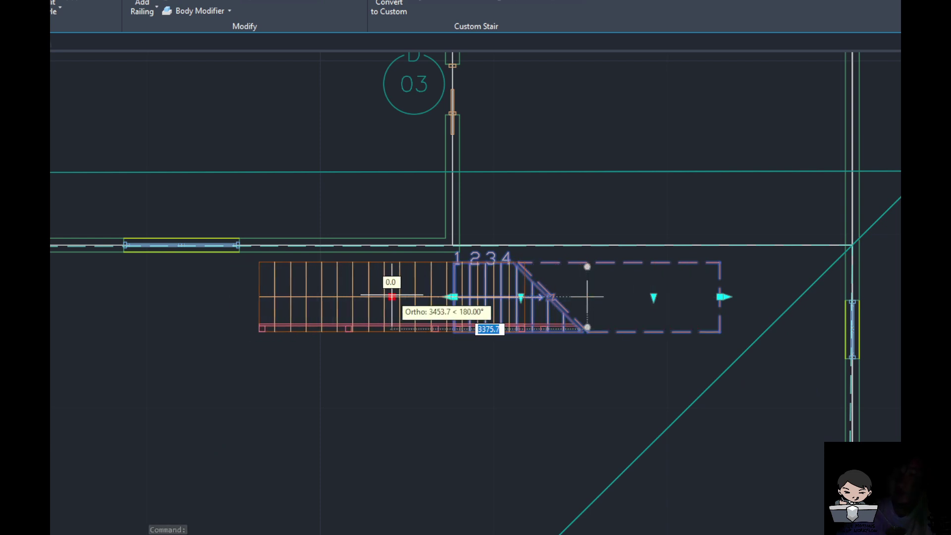
{"action": "left_click", "coordinate": [392, 296]}
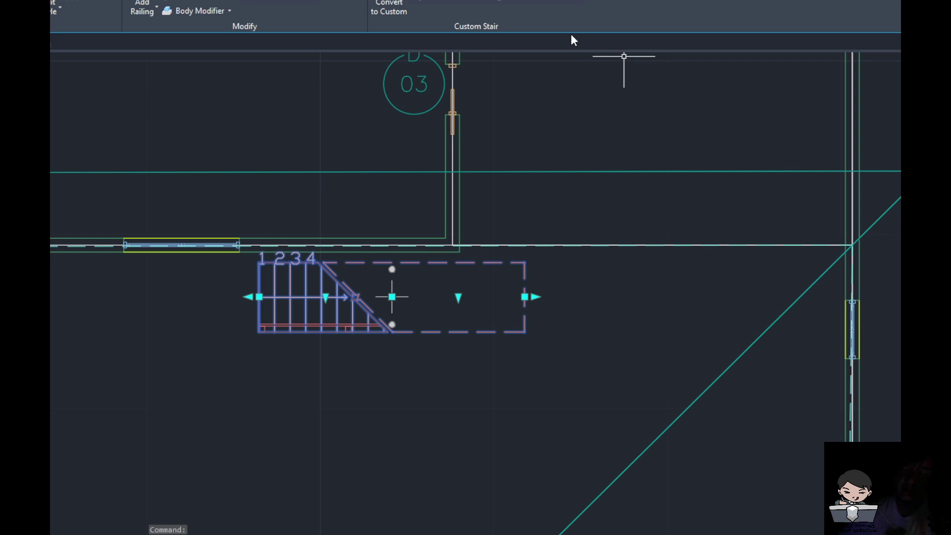